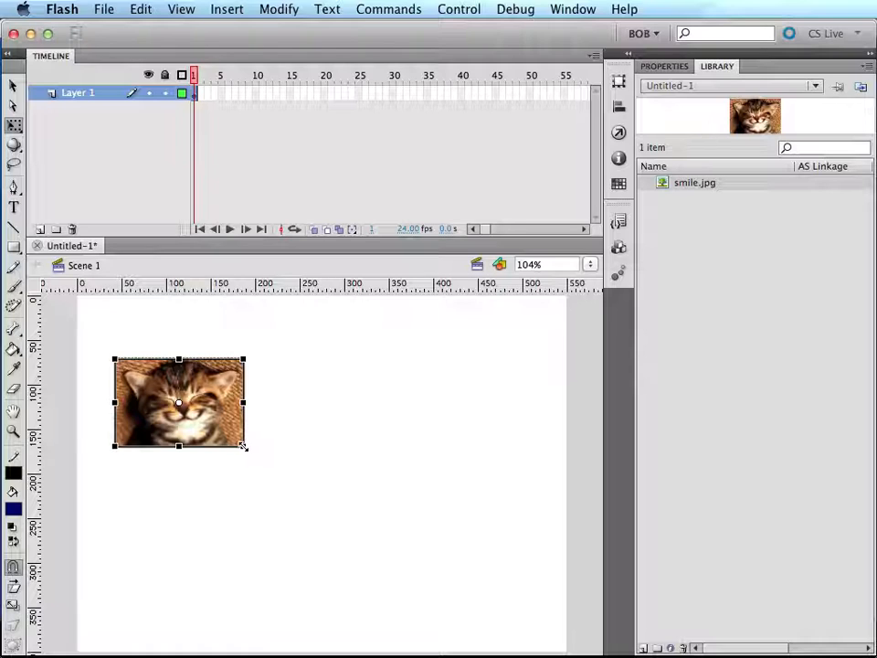
left_click_drag(244, 447, 306, 423)
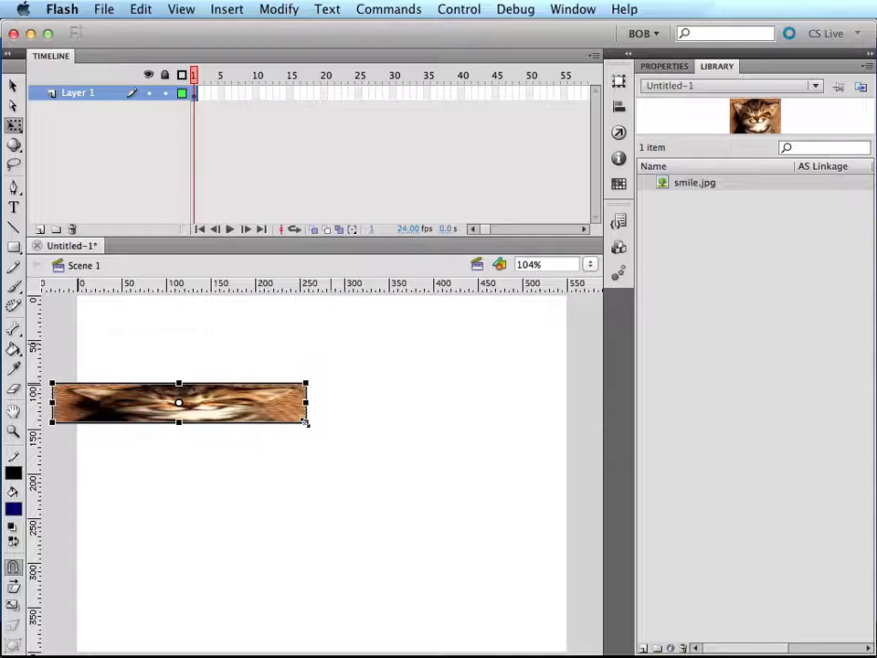
key("super+z")
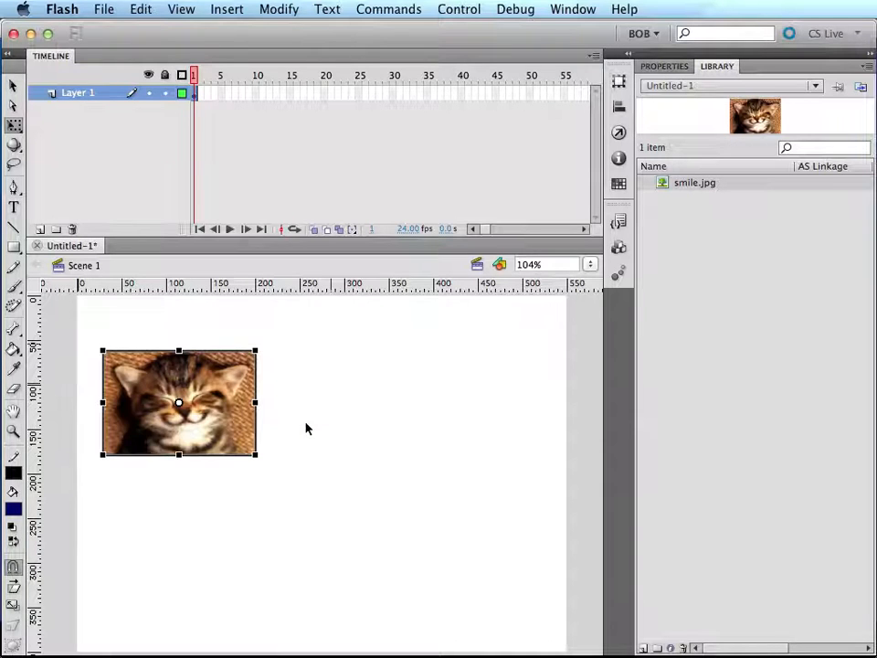
left_click(273, 476)
left_click(243, 425)
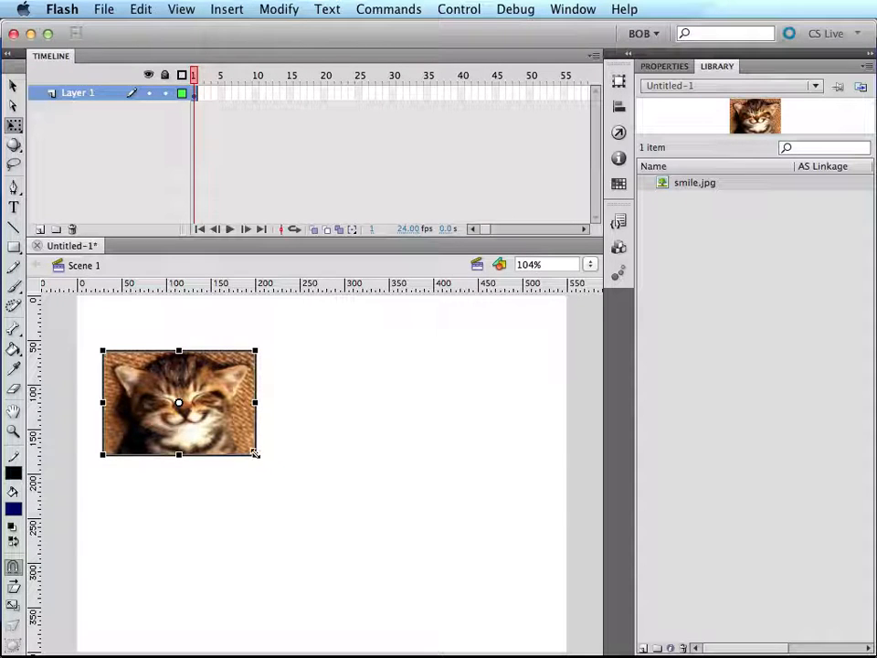
Scale the kitten image down proportionally to about 107 × 73 pixels and move it slightly upward on the stage.
left_click_drag(255, 454, 229, 435)
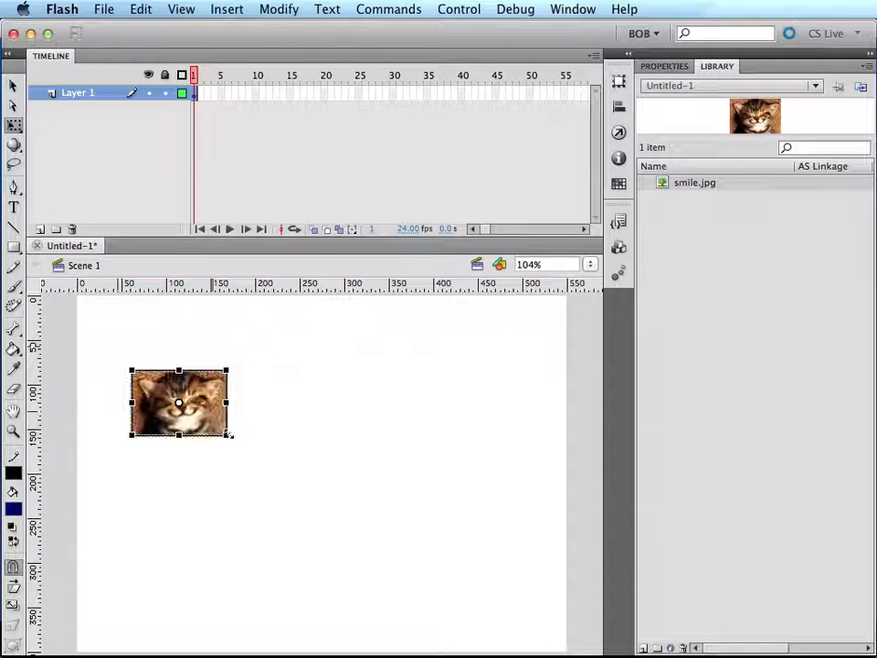
left_click(271, 449)
left_click(199, 412)
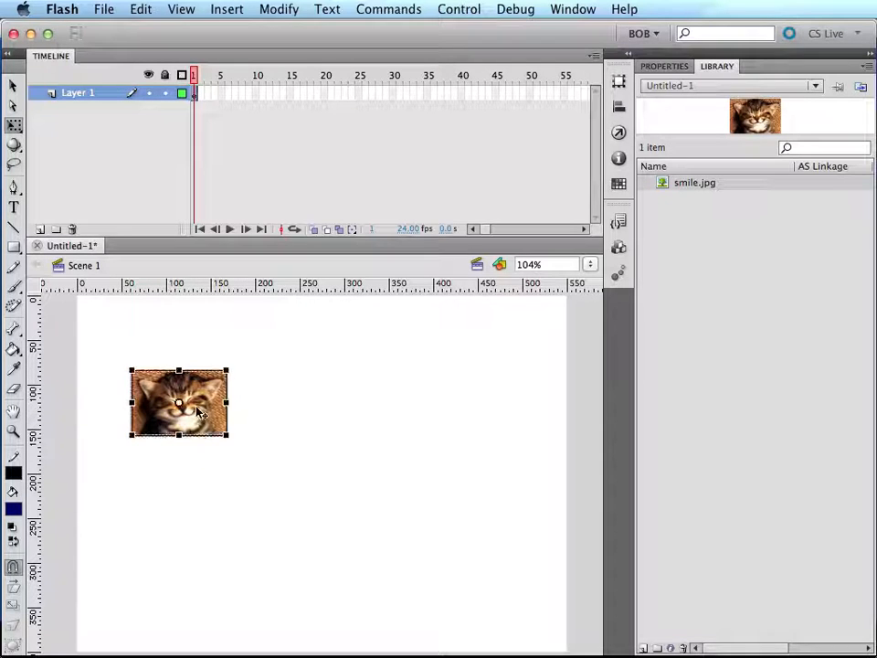
left_click_drag(198, 413, 199, 382)
left_click(330, 405)
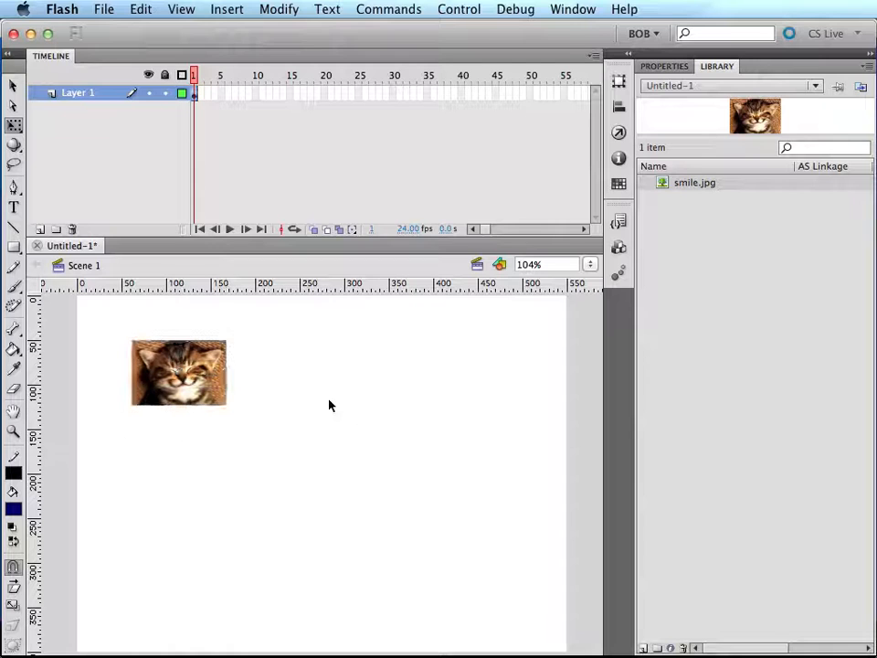
Convert the kitten image on the stage to a Button symbol named SmileButton.
left_click(209, 367)
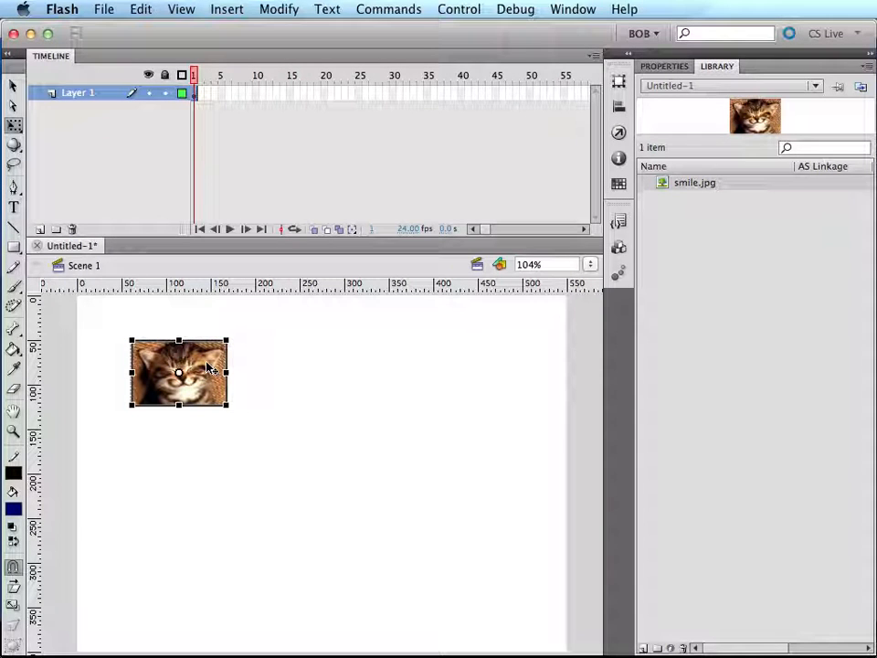
left_click(279, 9)
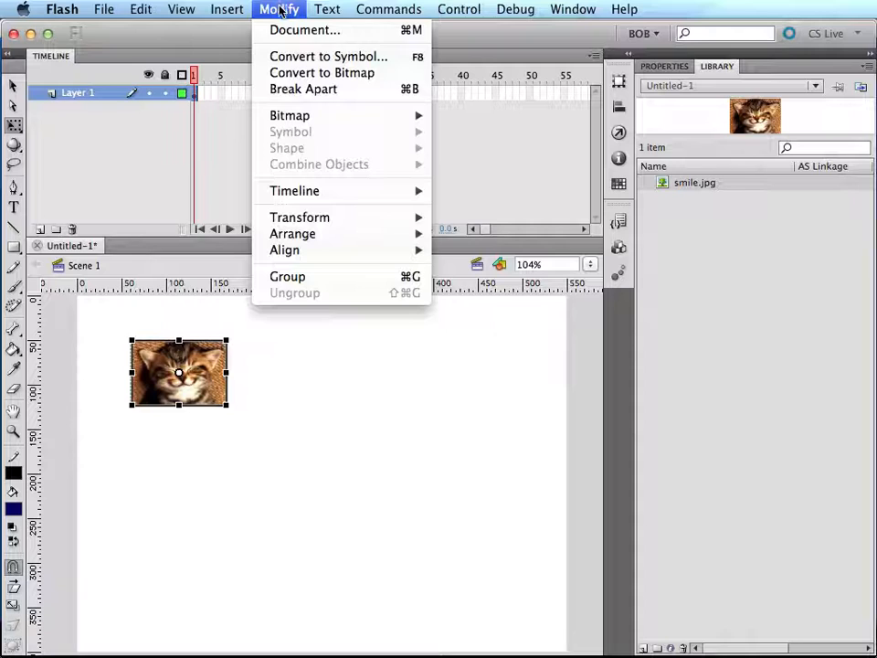
left_click(307, 60)
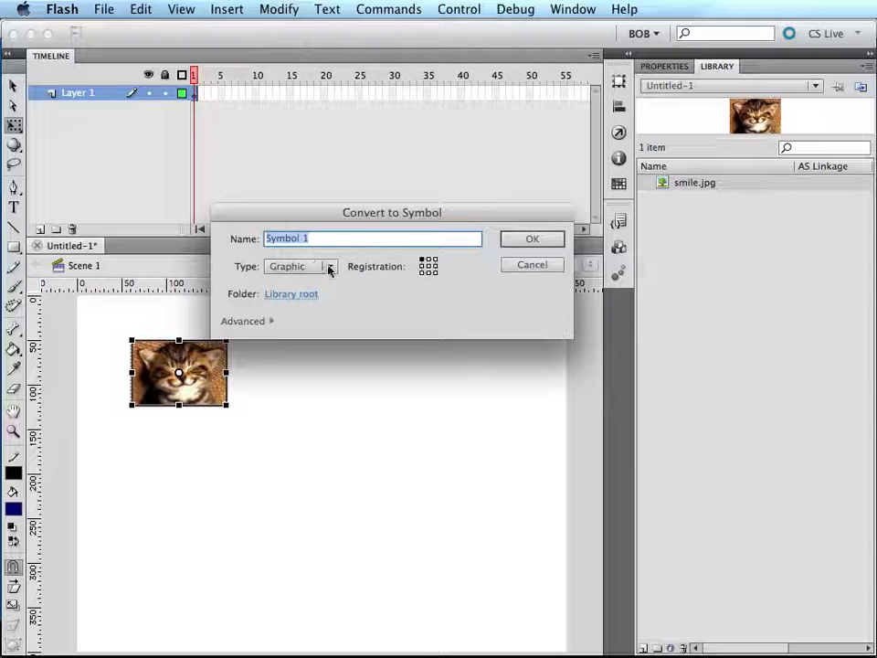
left_click(330, 267)
left_click(311, 283)
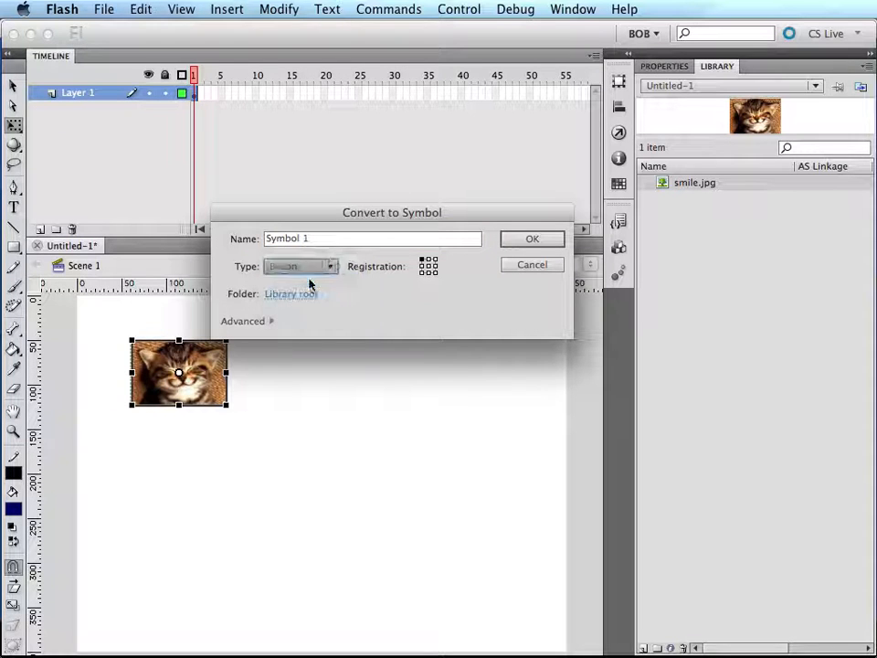
left_click_drag(322, 241, 185, 225)
type("S")
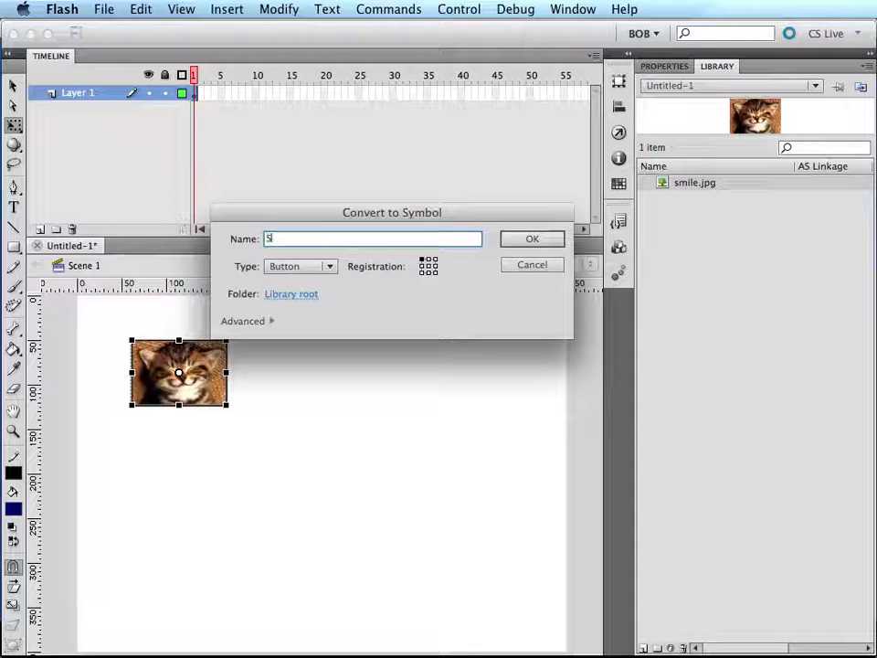
type("mileBut")
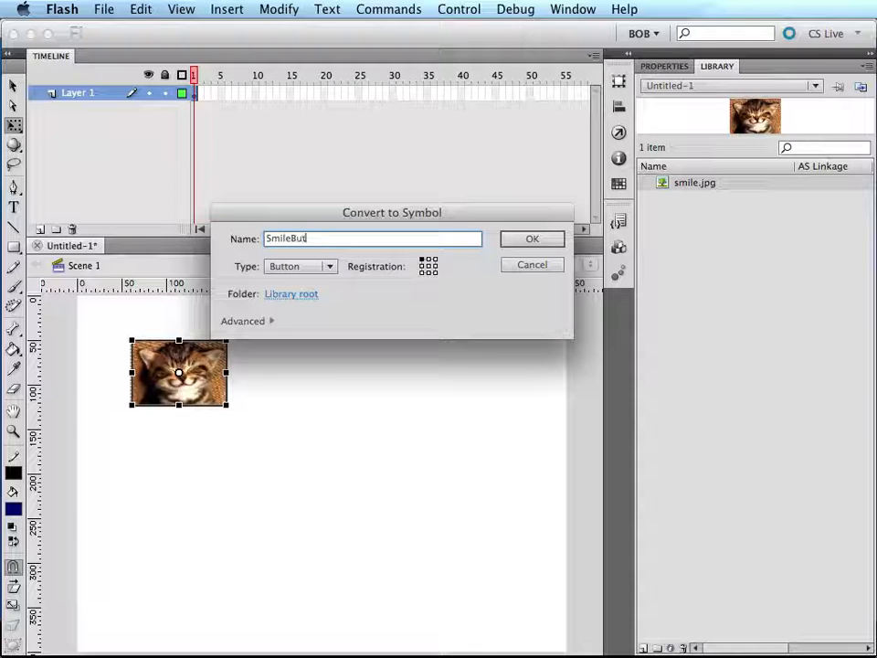
type("ton")
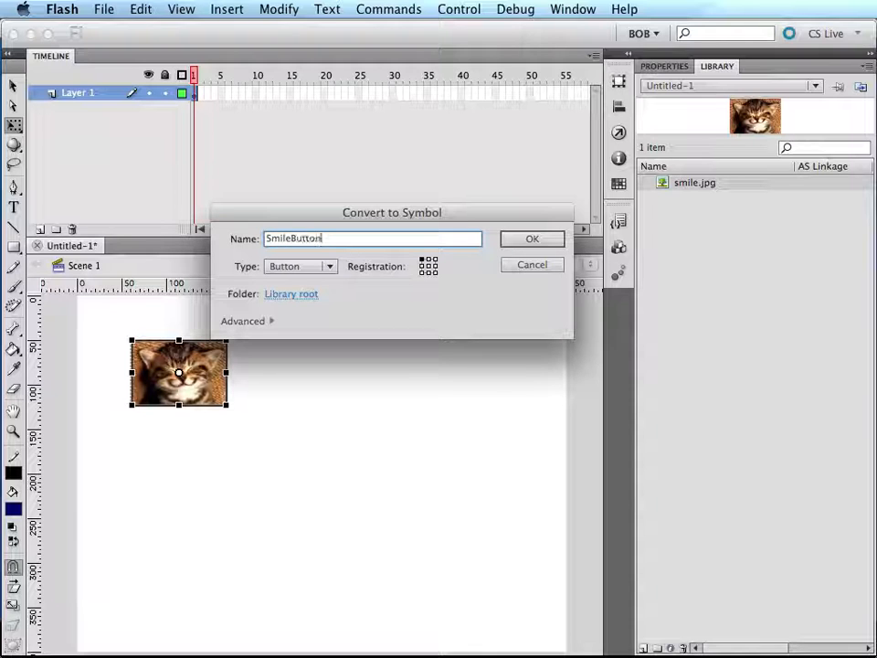
left_click(533, 238)
left_click(377, 386)
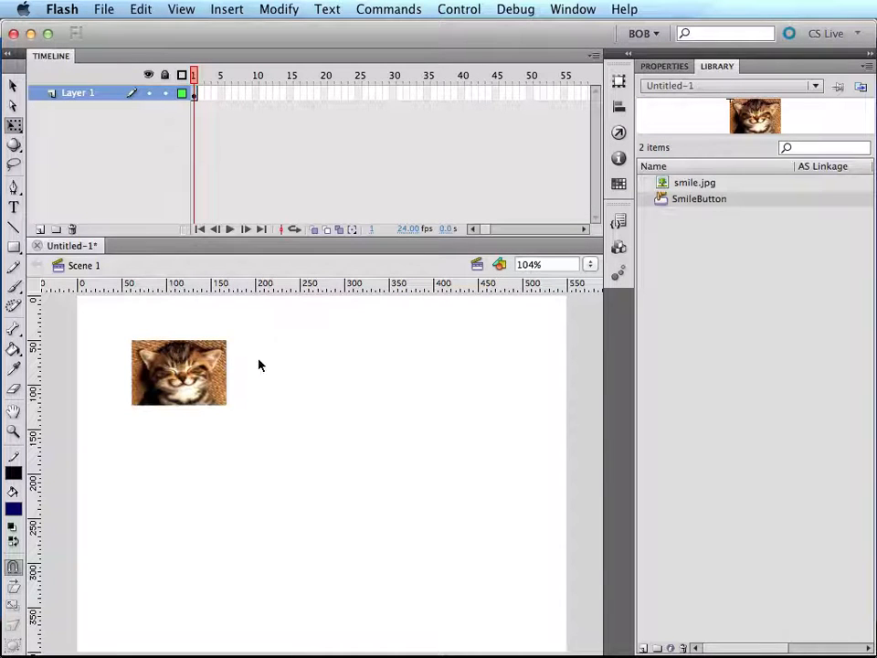
Open the SmileButton symbol for editing and convert the image in its Up frame to a Graphic symbol named kitten.
left_click(217, 366)
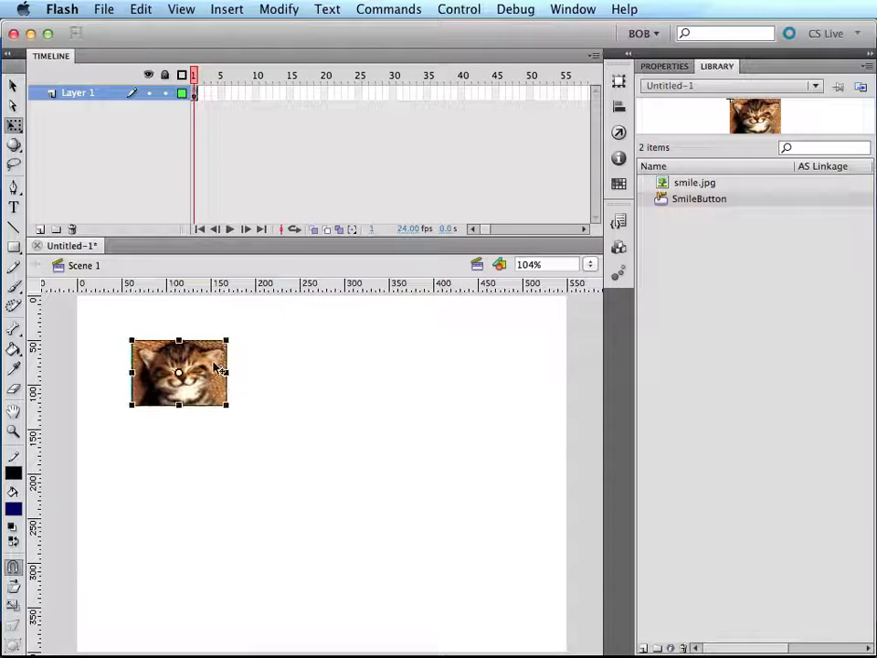
double_click(207, 366)
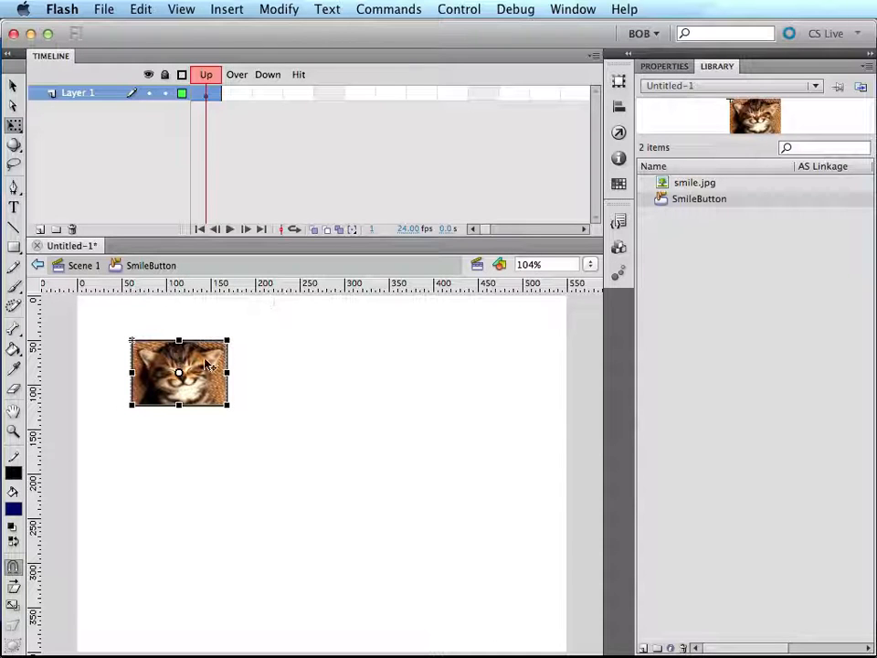
left_click(295, 382)
left_click(206, 375)
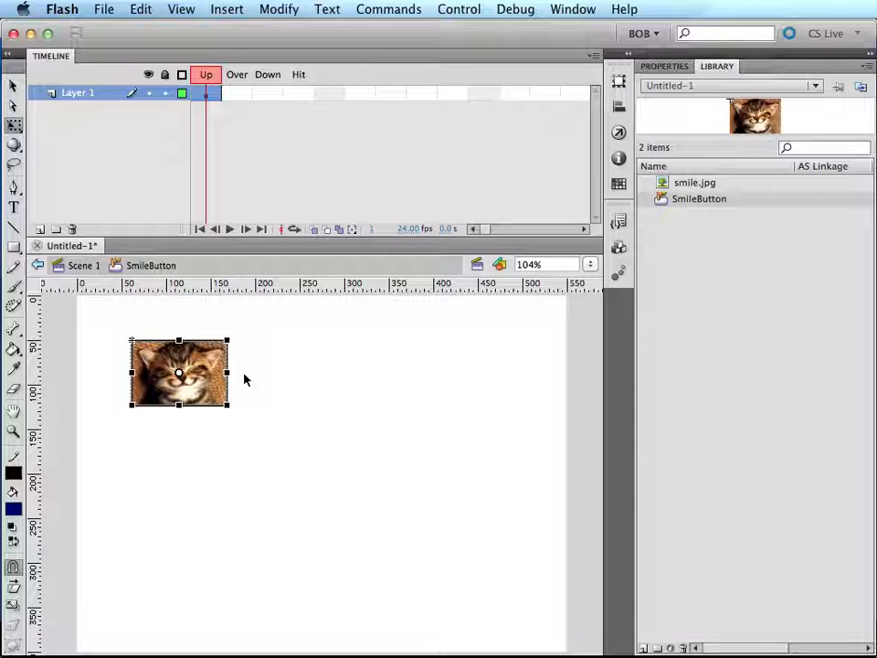
key("F8")
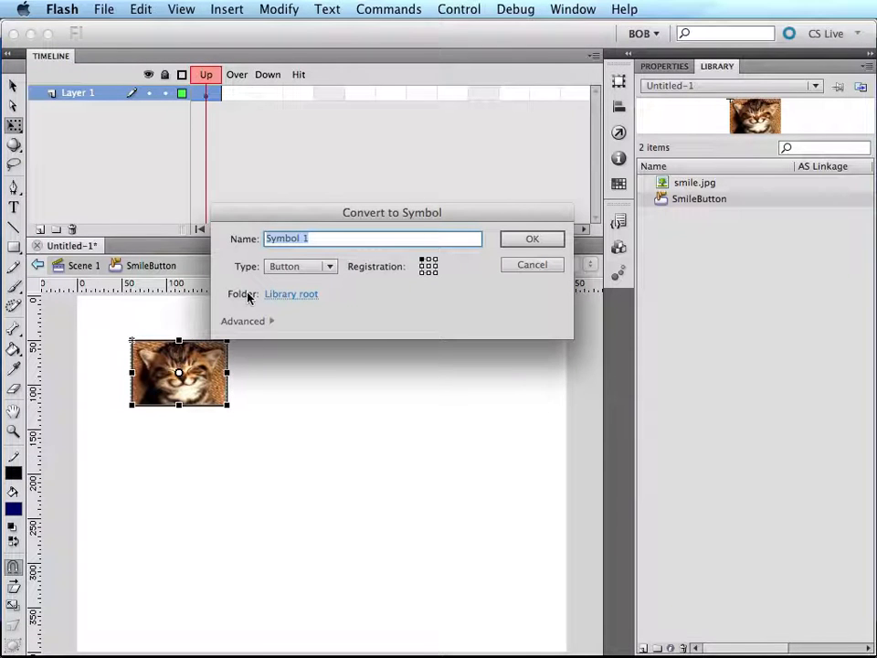
left_click(328, 266)
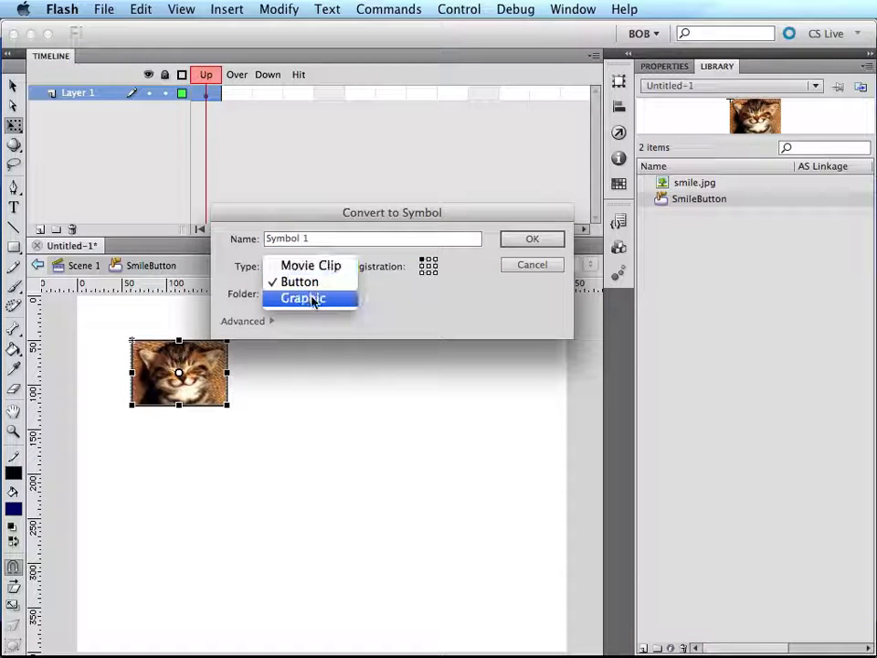
left_click(312, 298)
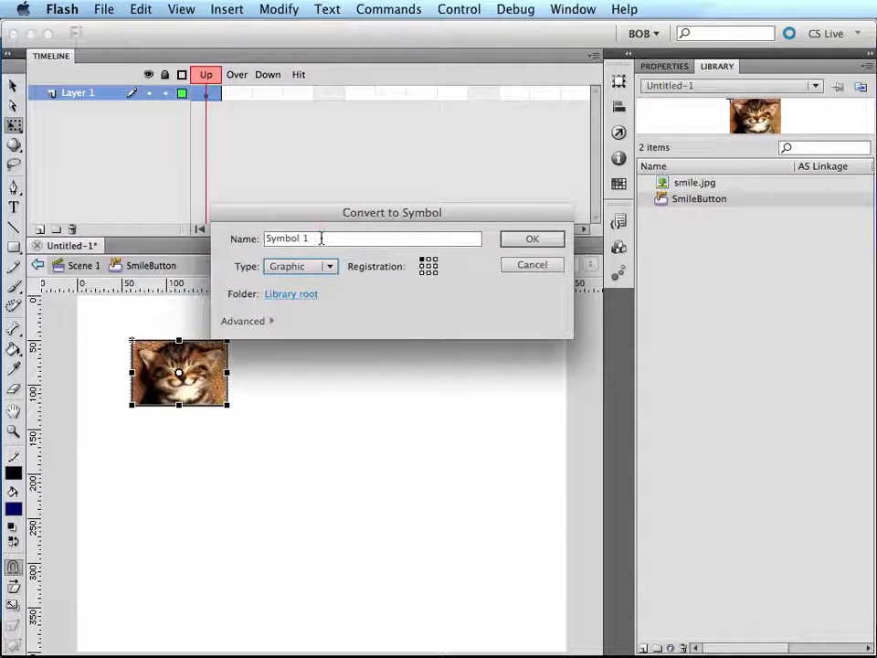
left_click_drag(321, 236, 221, 244)
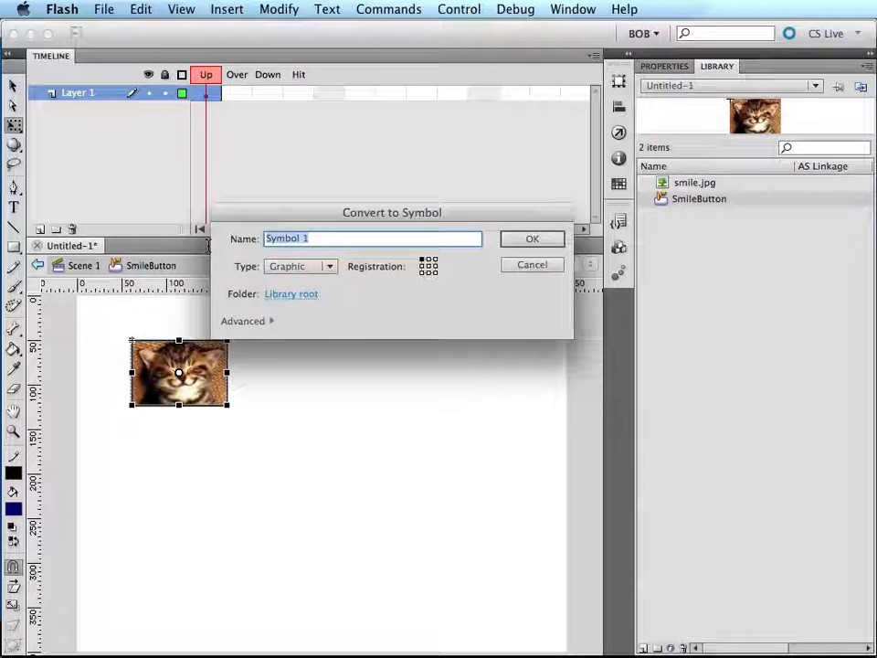
type("kitten")
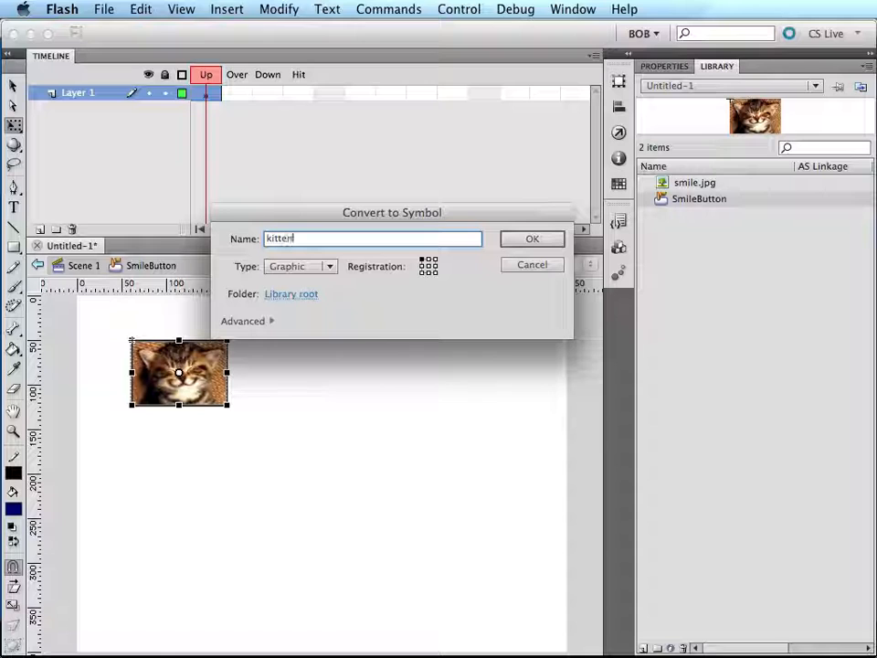
left_click(529, 244)
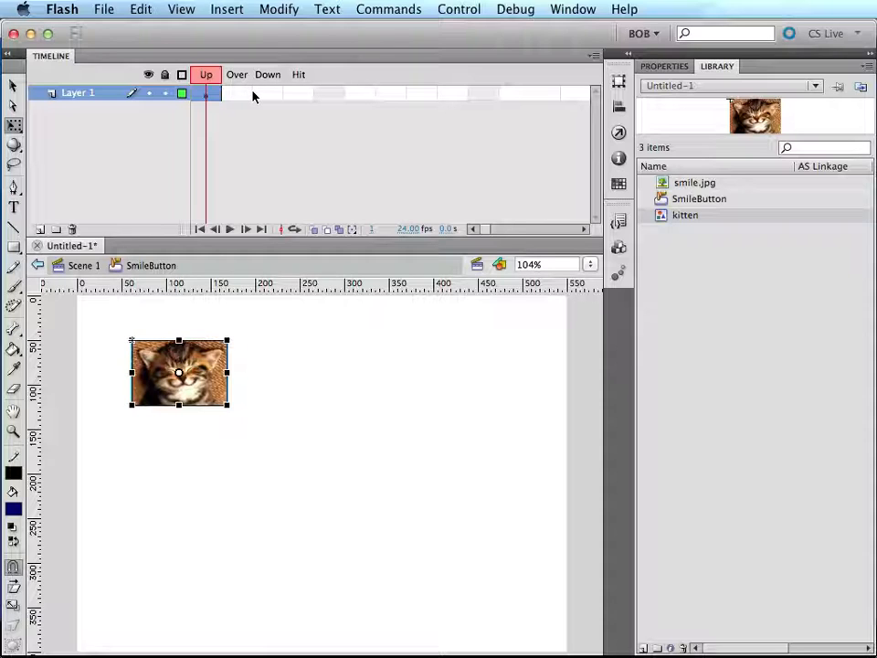
Insert keyframes for the Over and Down states of SmileButton and step through the button's frames.
key("F6")
key("F6")
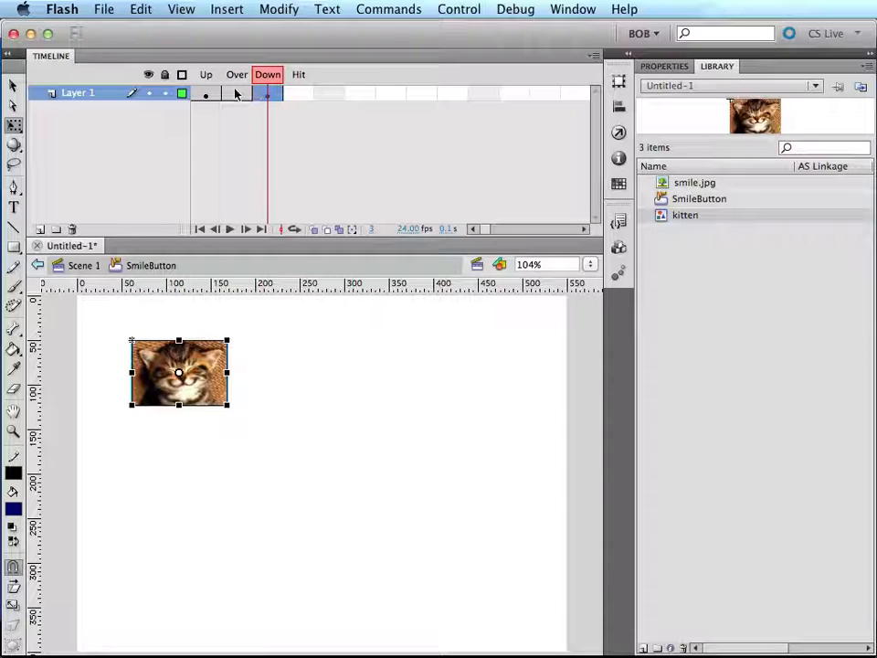
key("shift+comma")
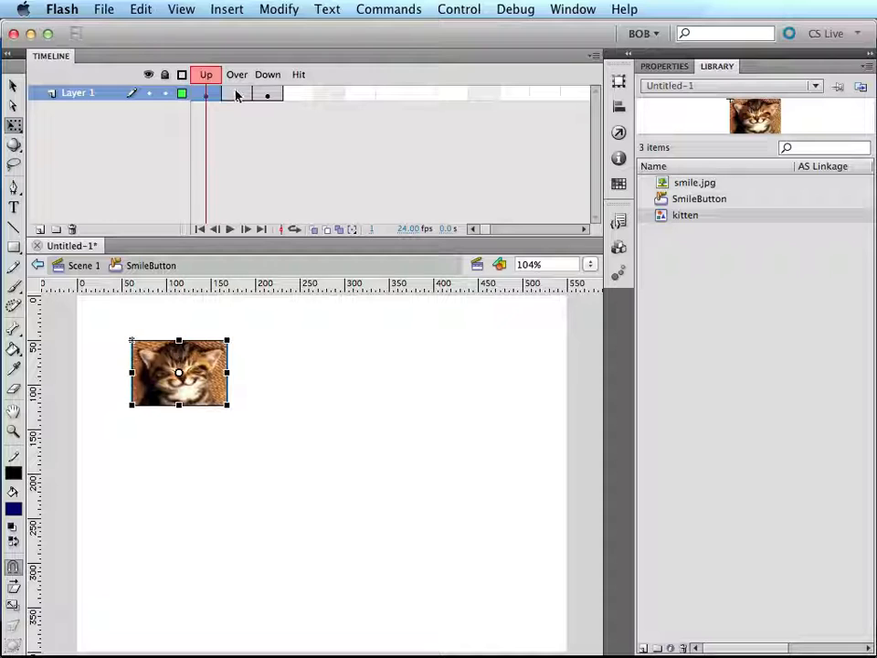
key("period")
key("period")
key("comma")
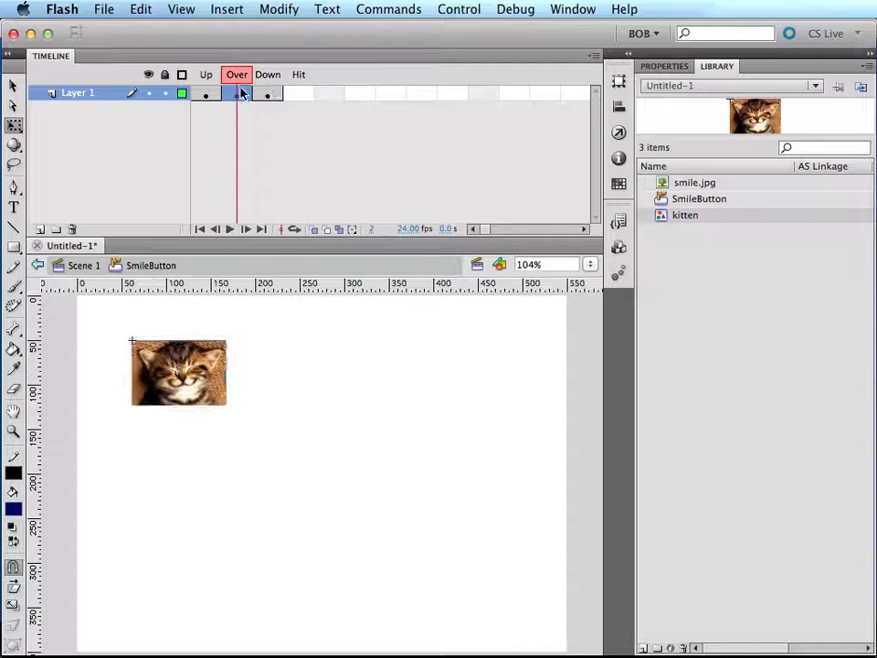
Apply a Brightness color effect of 15% to the kitten instance in the Over frame.
left_click(241, 93)
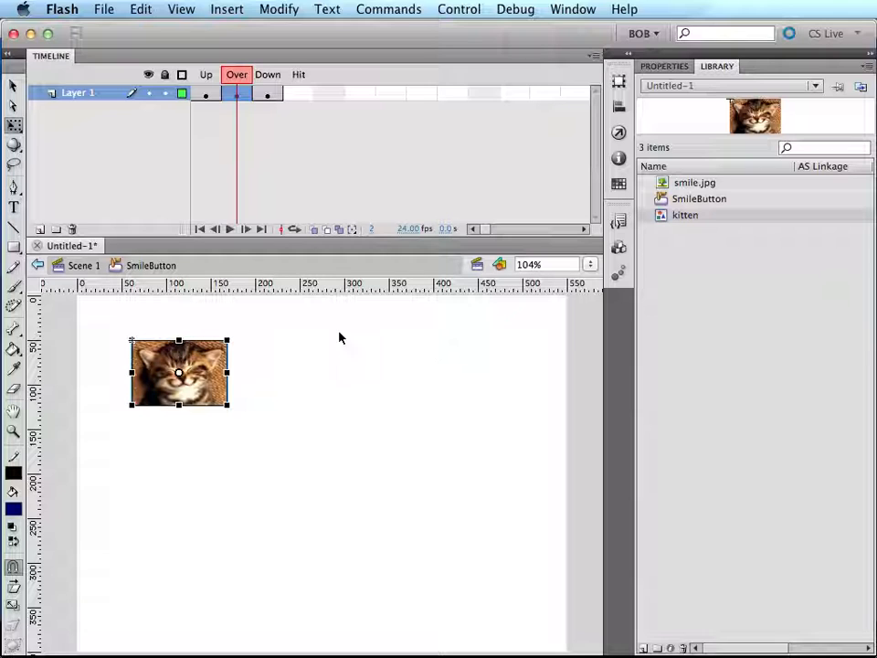
left_click(282, 377)
left_click(195, 379)
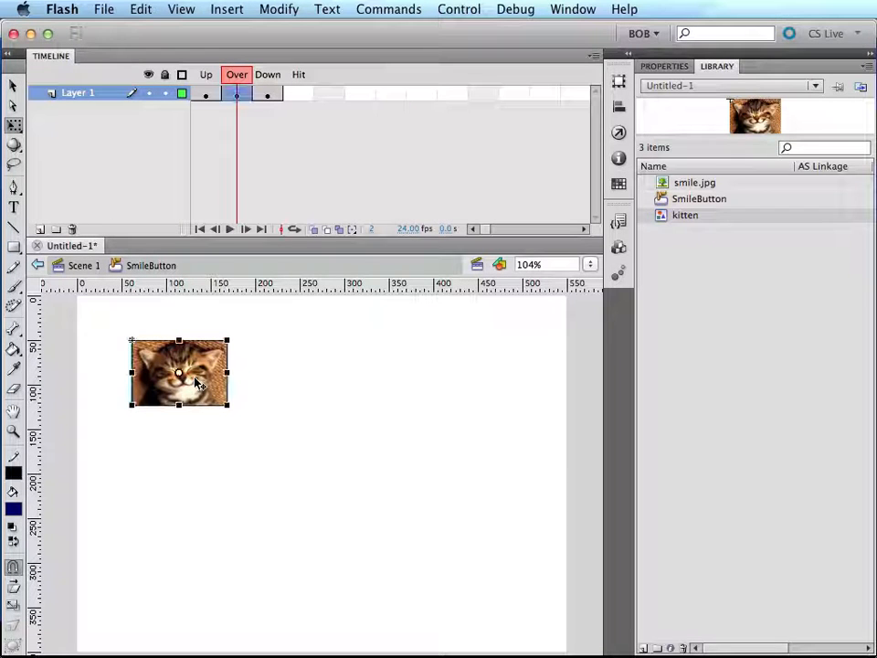
left_click(661, 67)
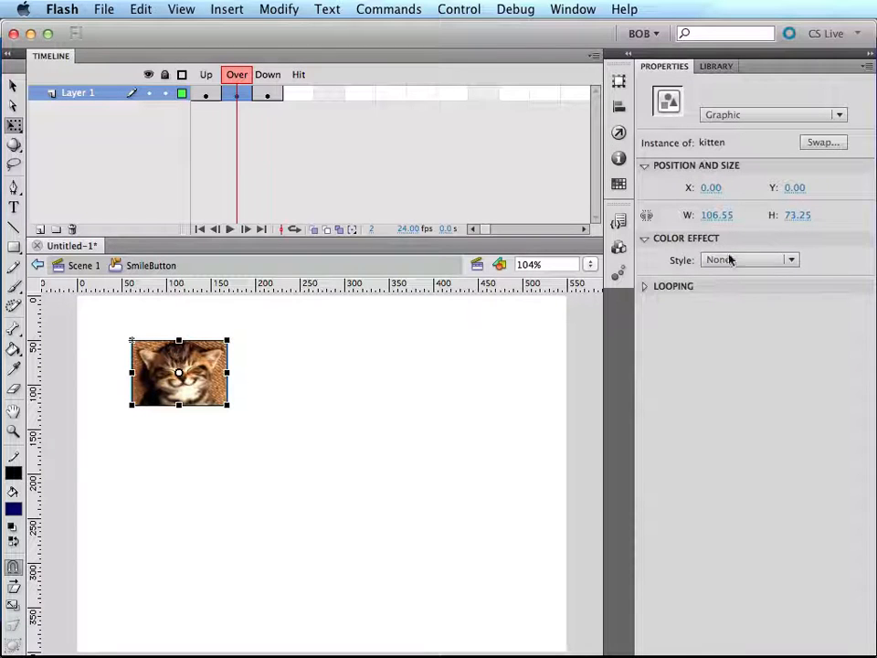
left_click(793, 260)
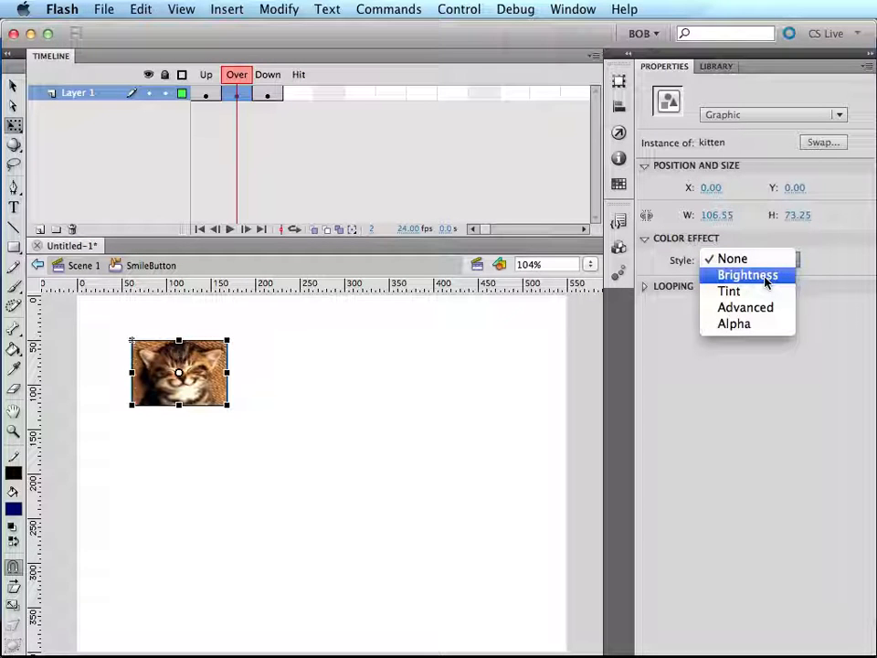
left_click(766, 276)
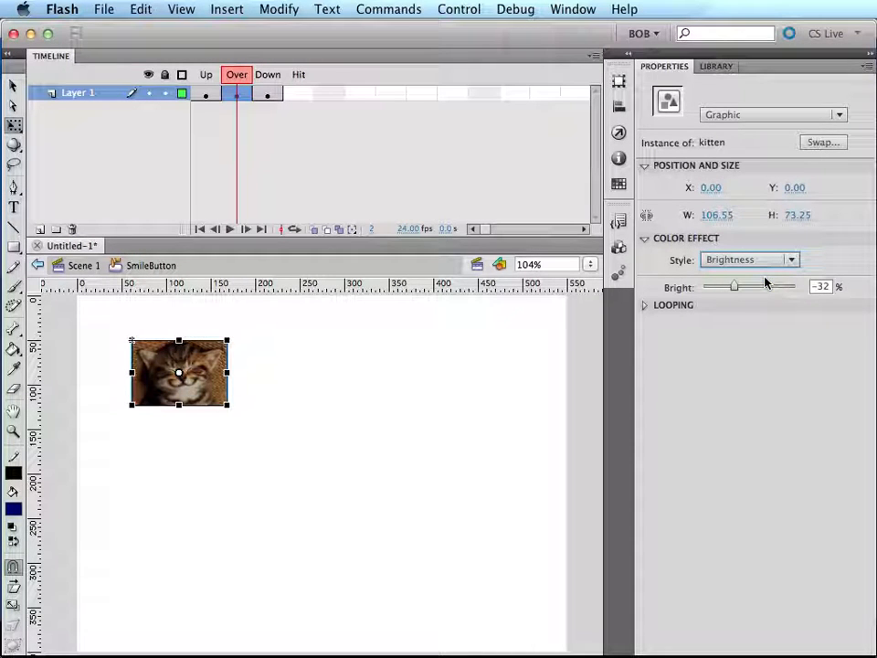
left_click_drag(736, 290, 757, 290)
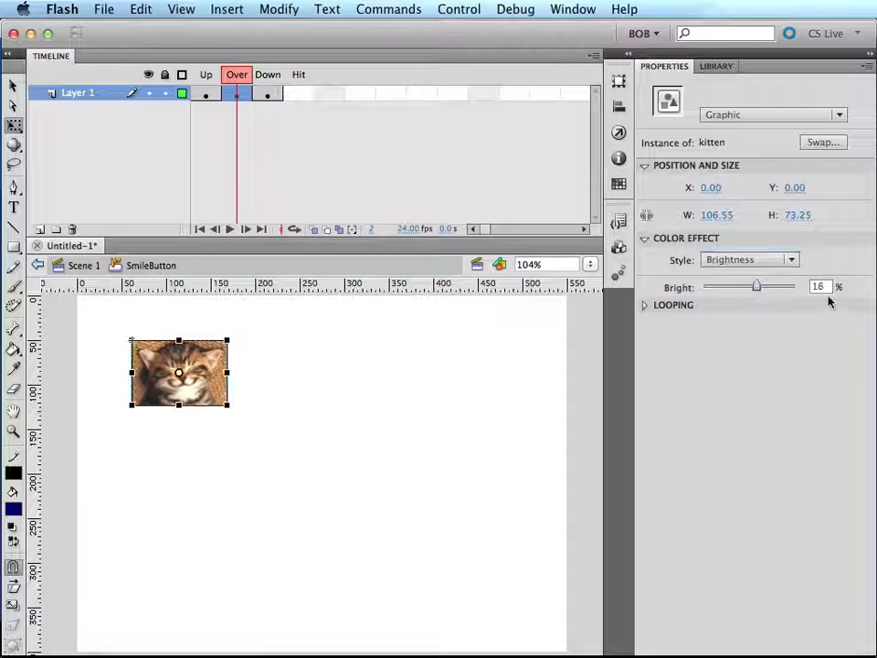
left_click_drag(828, 287, 802, 286)
type("15")
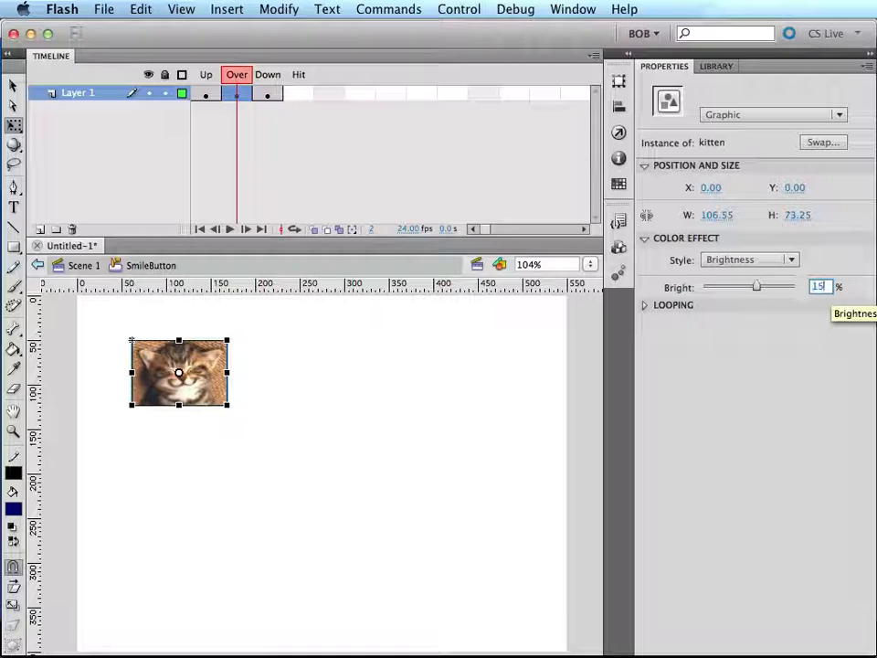
key("Return")
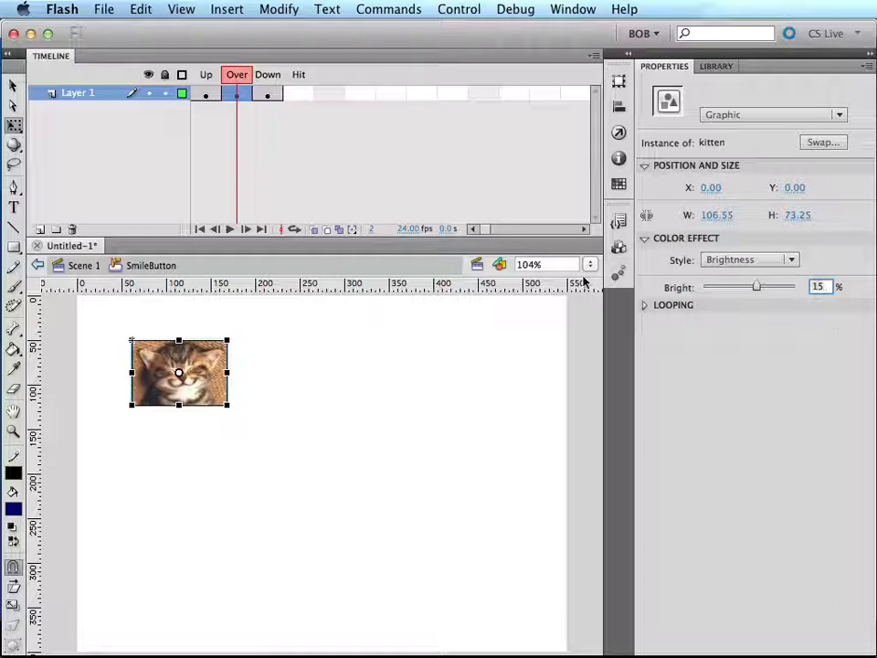
Apply a Brightness color effect of -20% to the kitten instance in the Down frame.
left_click(268, 94)
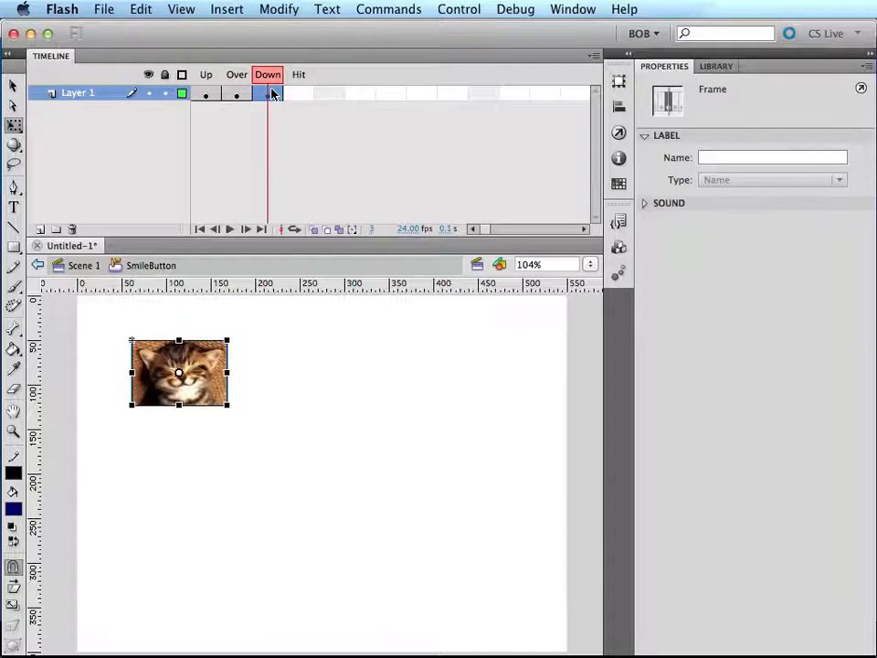
left_click(194, 362)
left_click(780, 261)
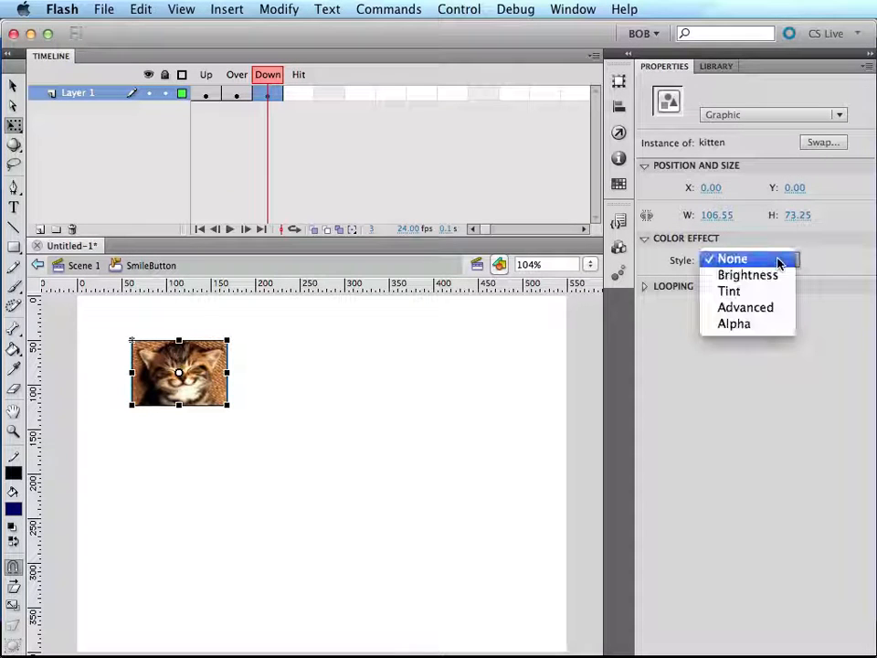
left_click(774, 276)
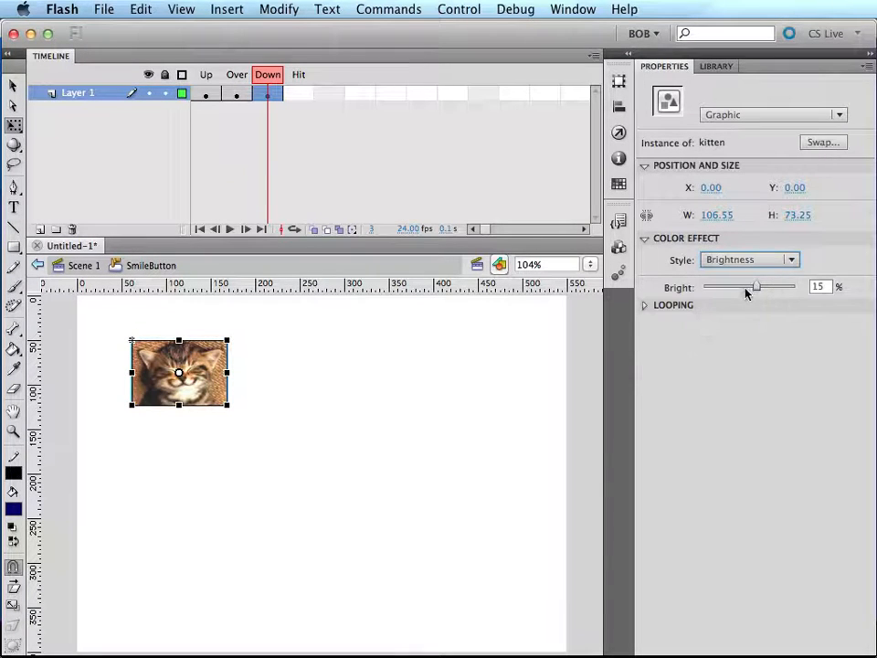
left_click_drag(759, 288, 752, 289)
left_click(822, 287)
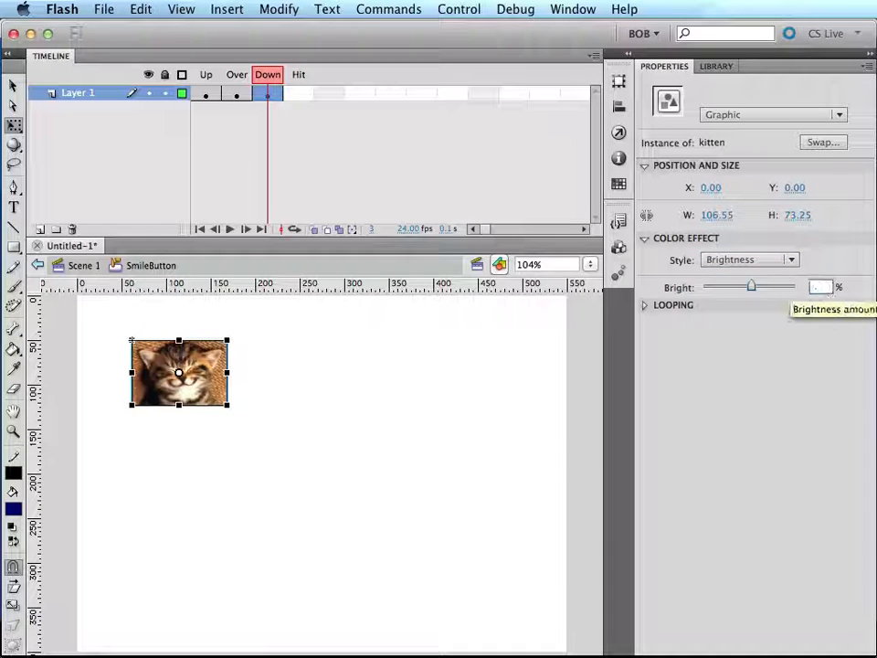
type("-20")
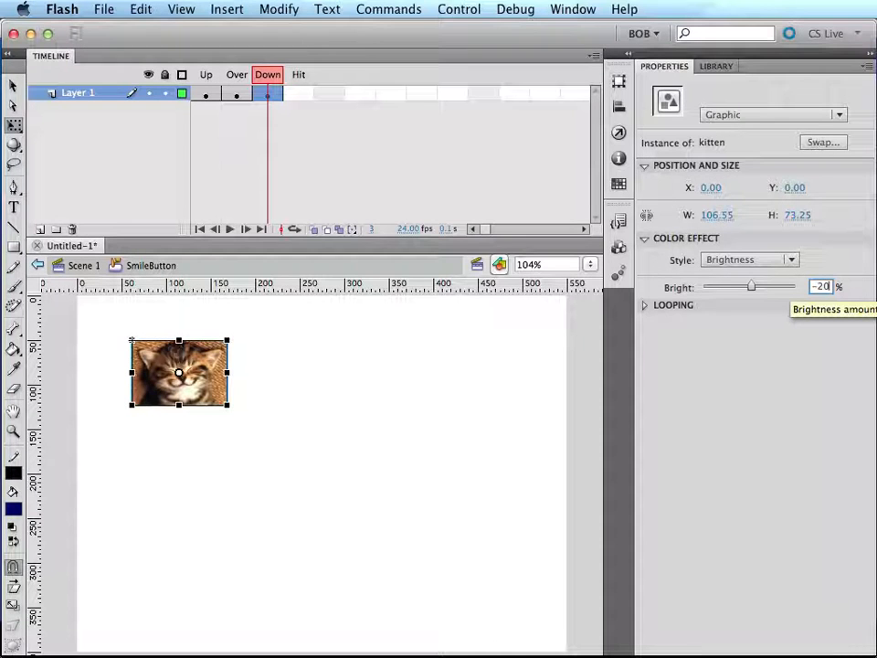
key("Return")
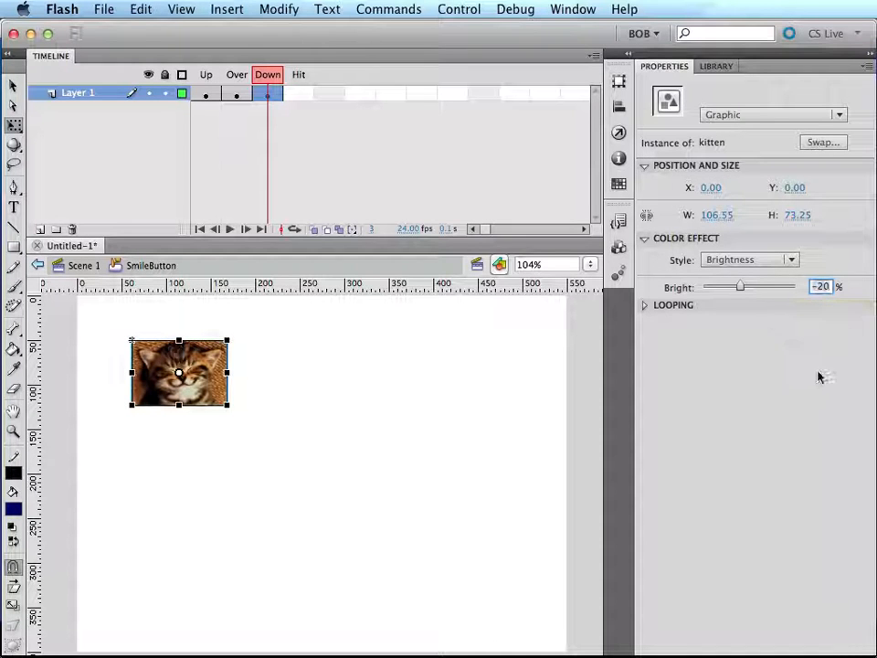
left_click(489, 344)
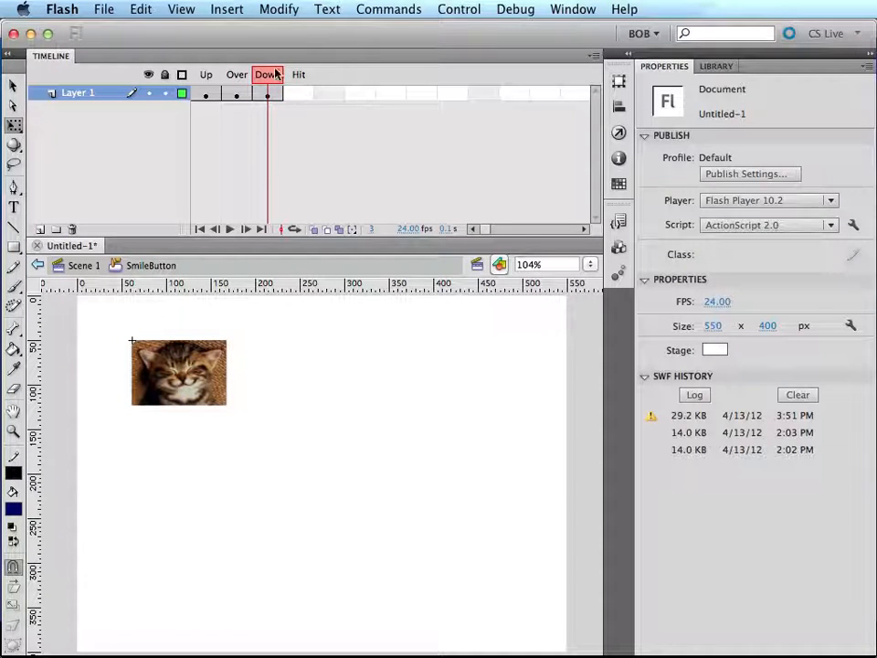
Step through the Up, Over and Down frames to compare the kitten's brightness in each state.
left_click(241, 75)
left_click(206, 75)
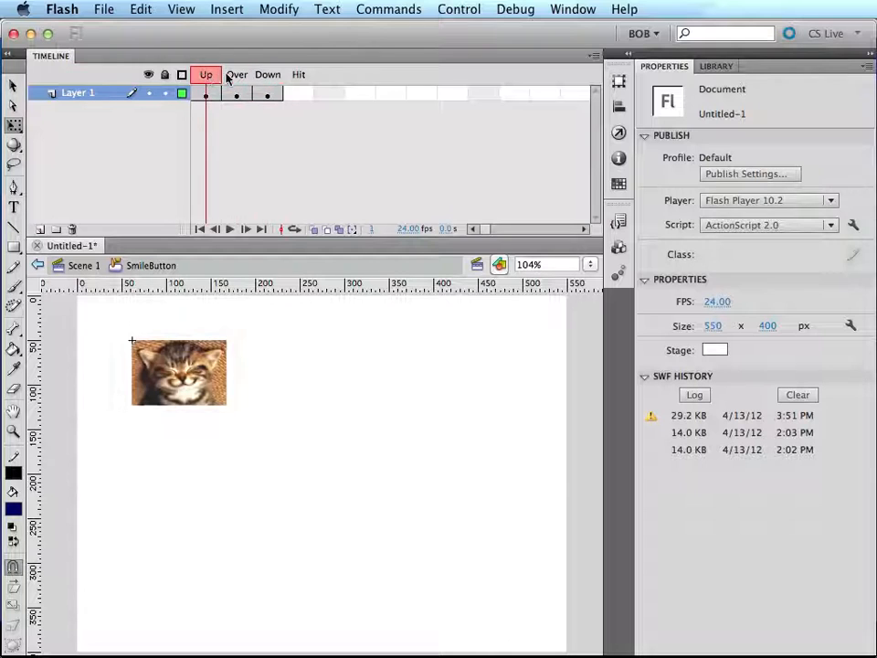
left_click(267, 75)
left_click(213, 75)
left_click(236, 75)
left_click(264, 75)
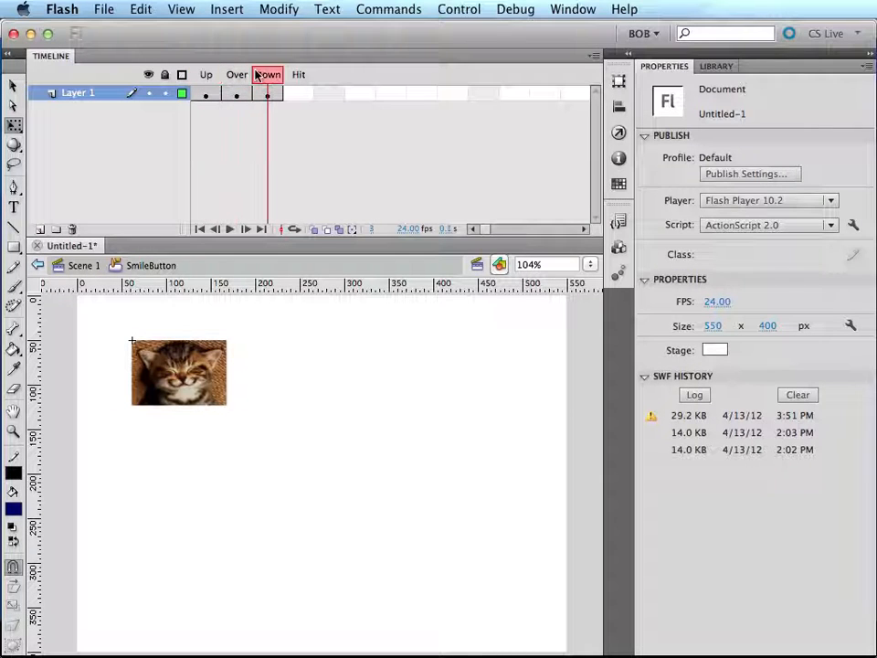
Darken the kitten instance in the Down frame to -41% brightness and compare it with the Up and Over frames.
left_click(267, 93)
left_click(197, 375)
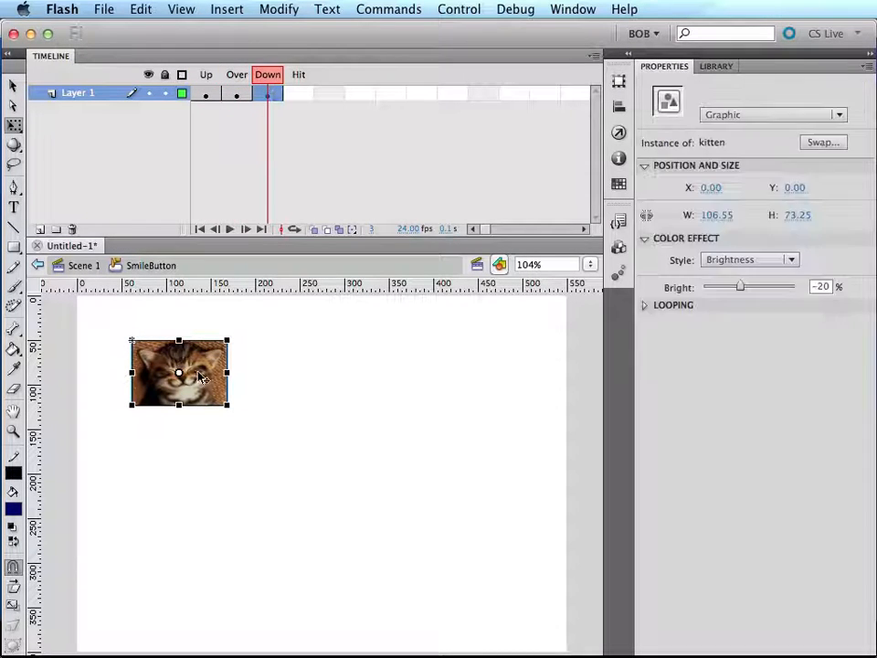
left_click_drag(743, 289, 732, 290)
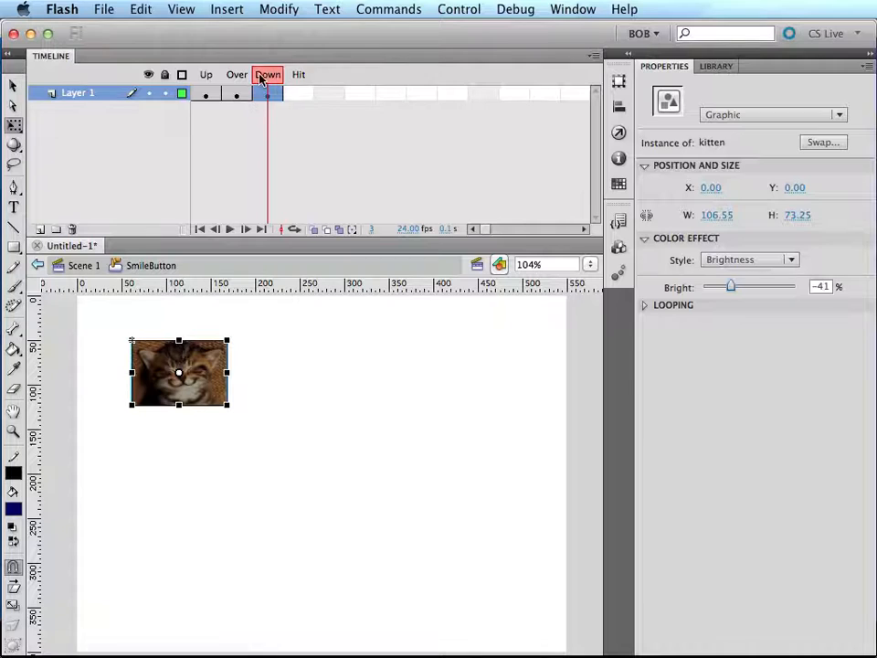
left_click(205, 74)
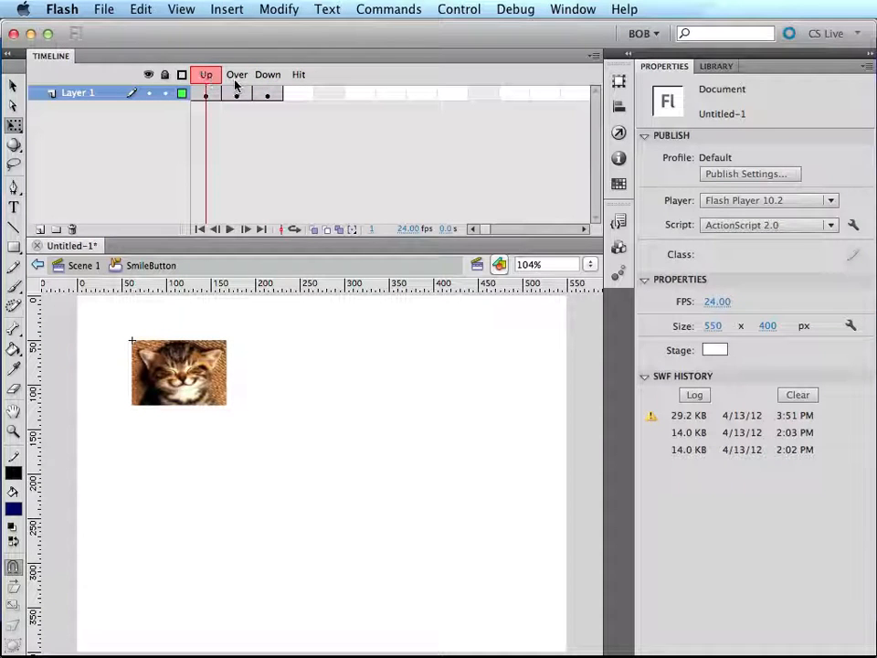
left_click(236, 78)
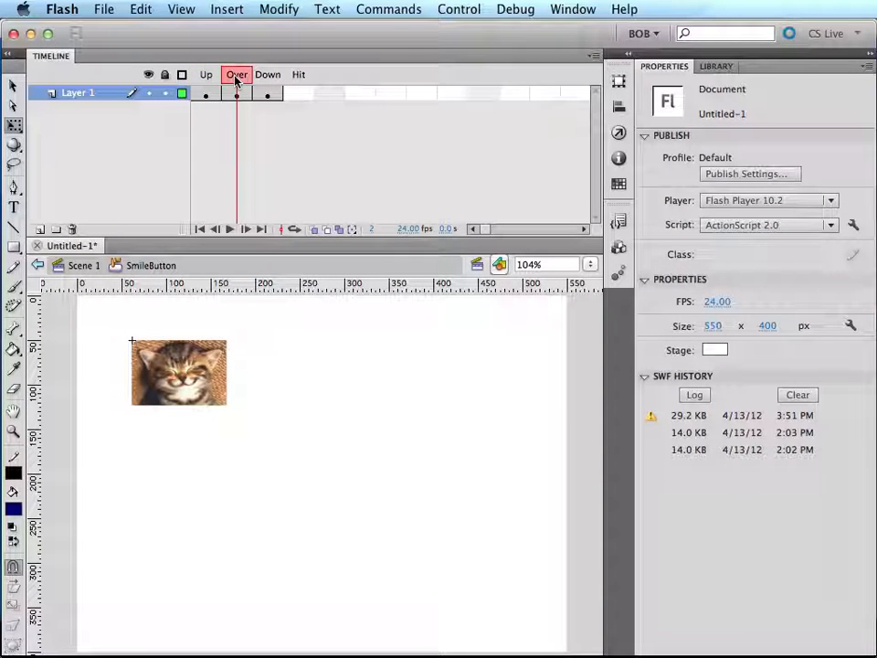
left_click(263, 82)
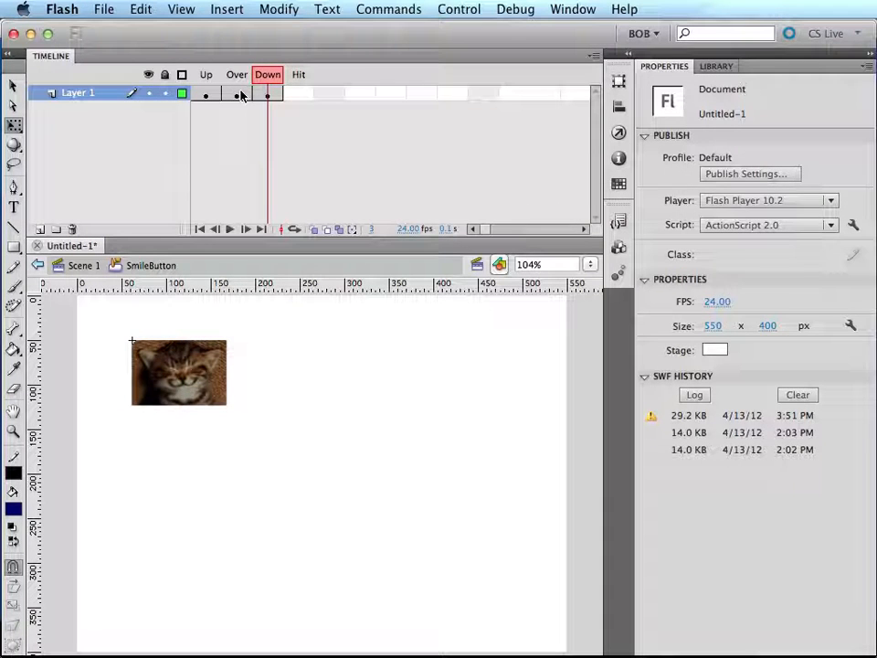
Scale the kitten instance in the Over frame to 110% with Scale and Rotate, keeping the rotation at 0 degrees.
left_click(241, 95)
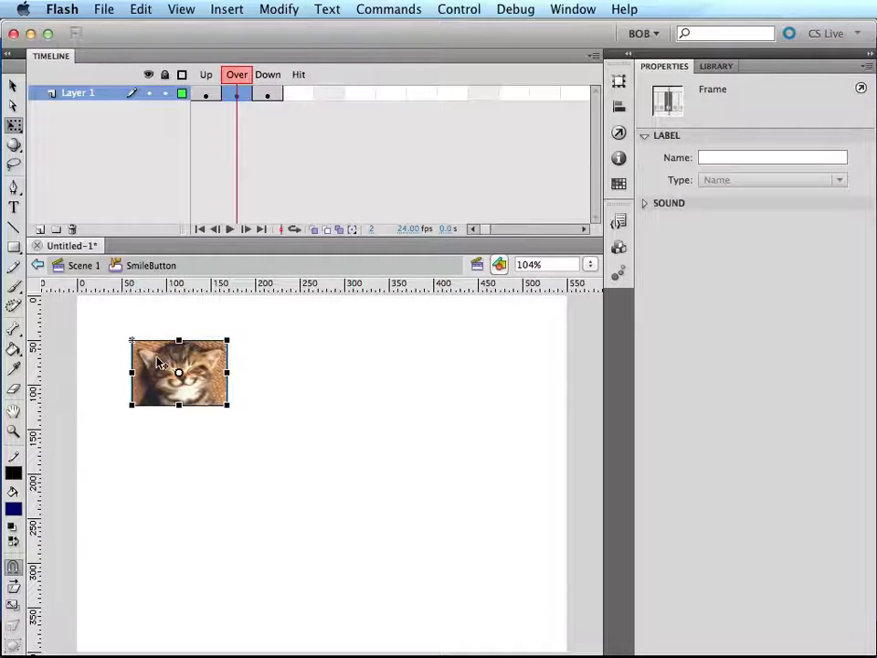
left_click(158, 364)
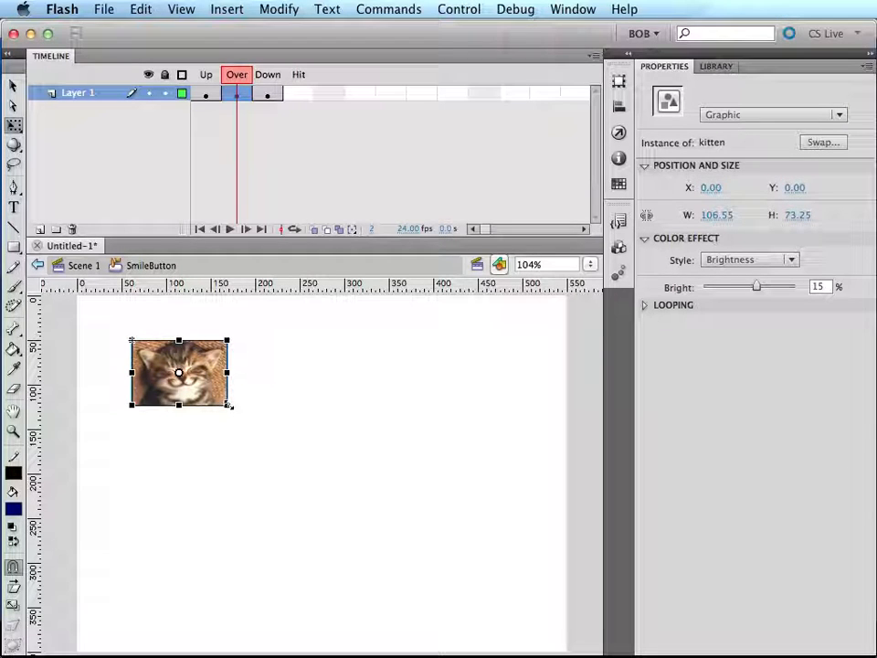
left_click(286, 11)
mouse_move(309, 222)
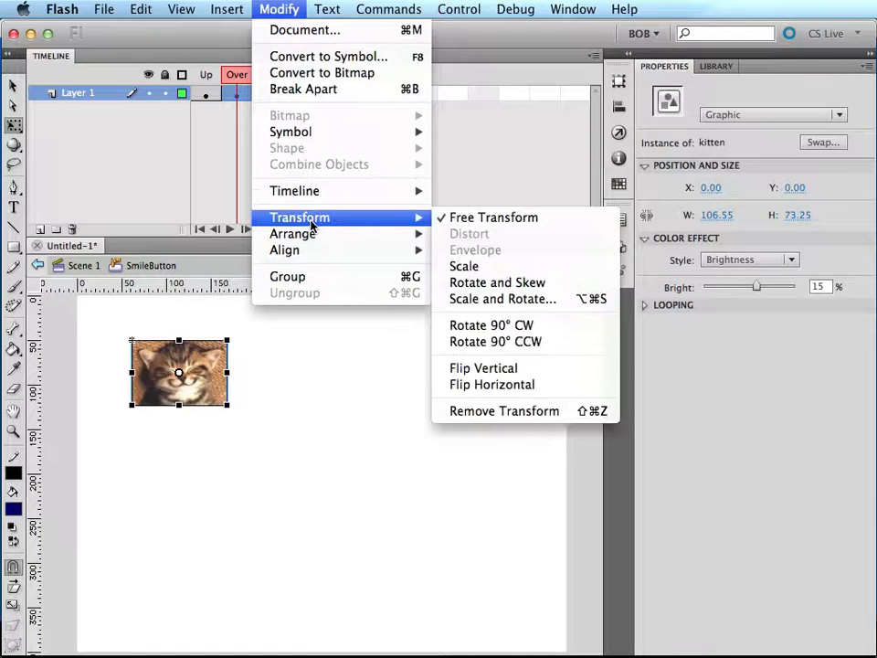
left_click(482, 302)
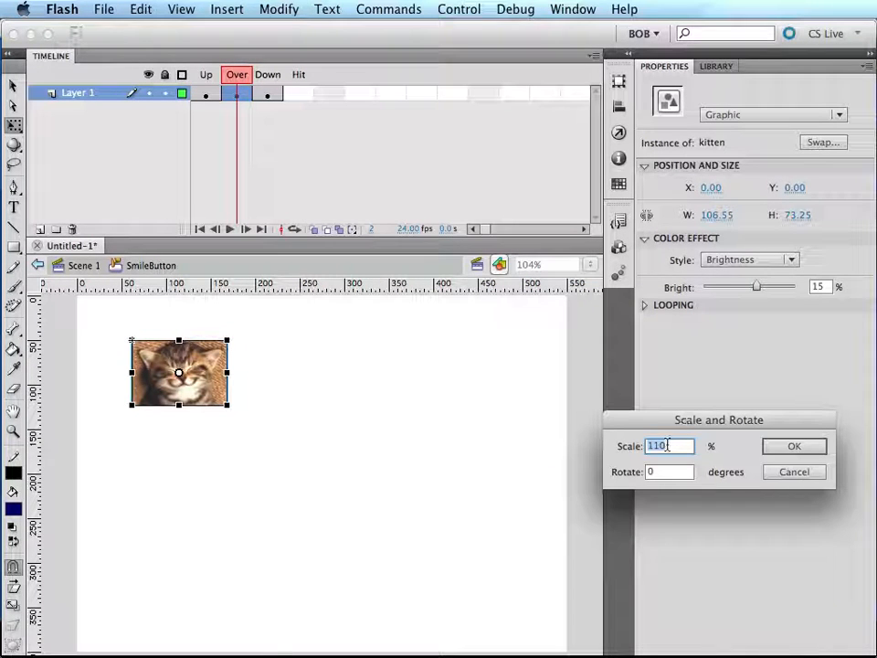
left_click(668, 447)
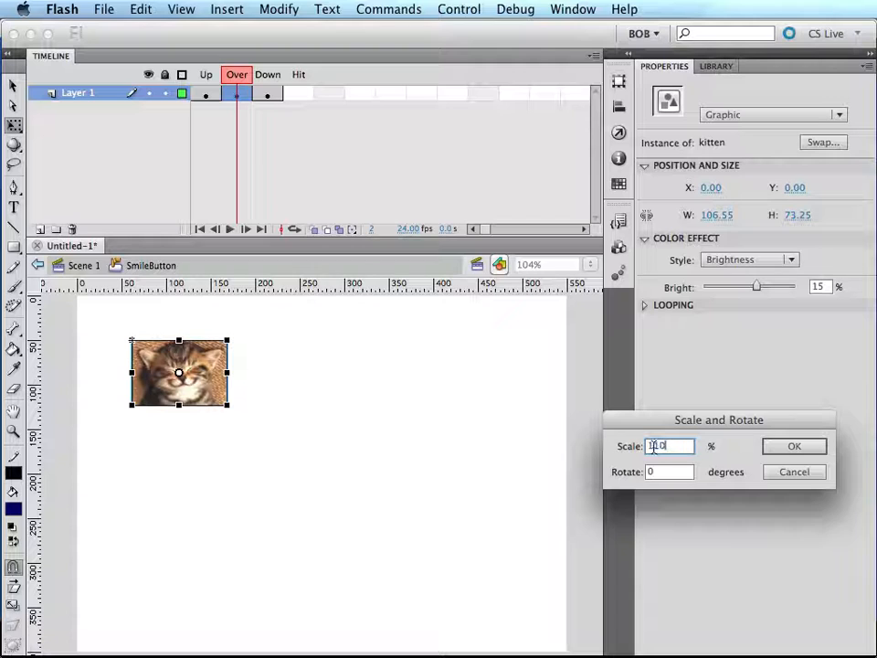
left_click_drag(654, 447, 622, 444)
type("100")
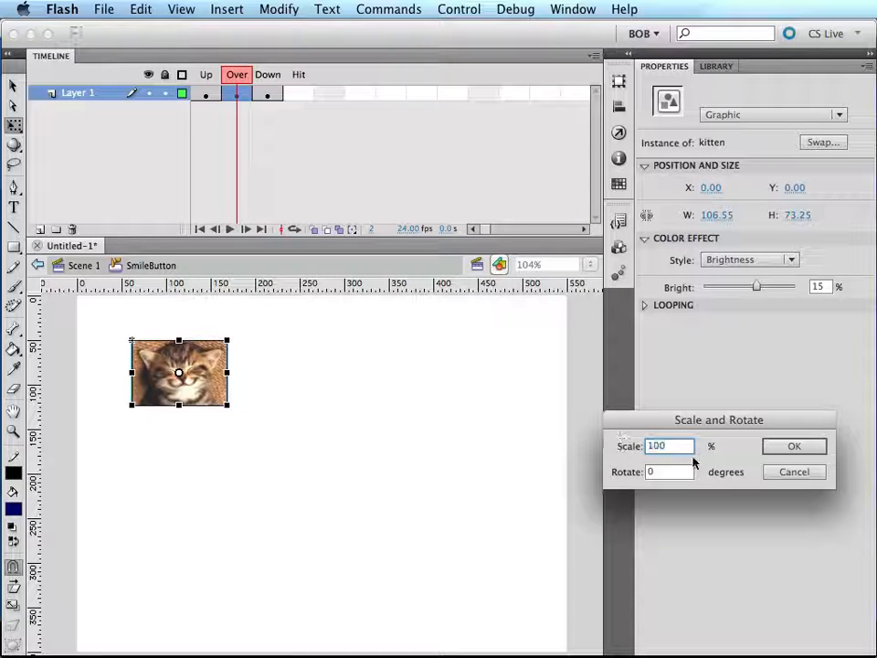
double_click(674, 446)
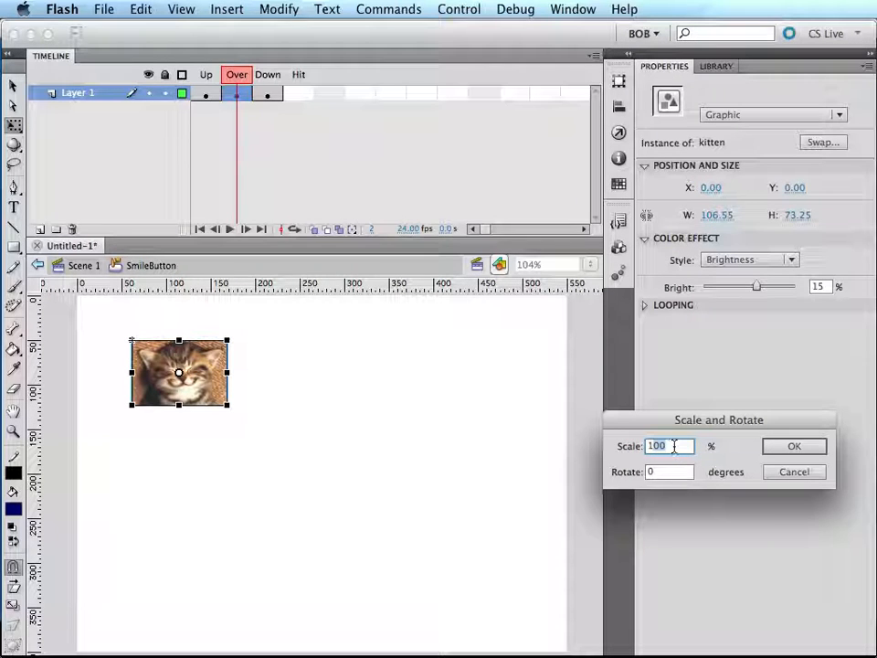
type("117.2")
type("0")
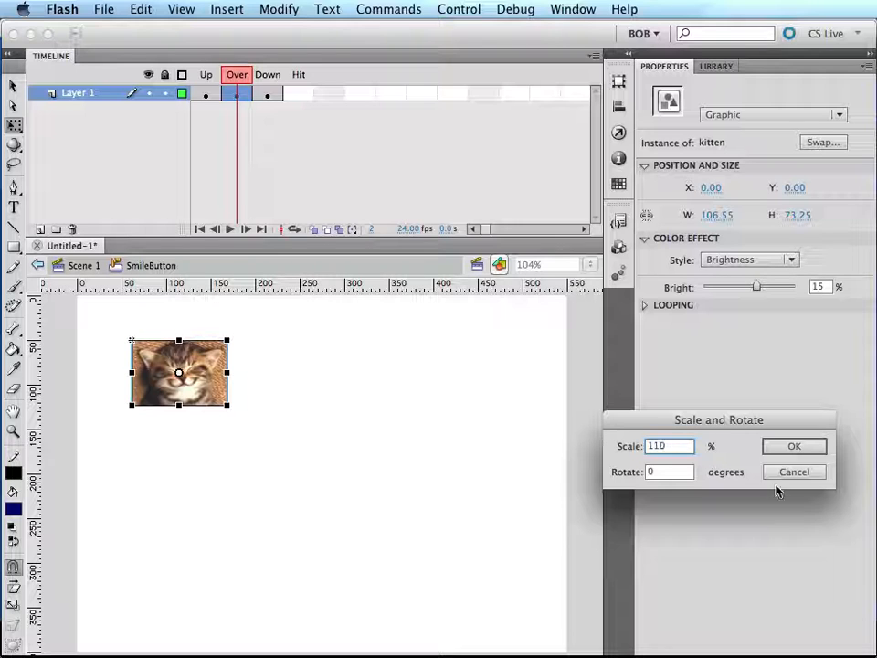
left_click(777, 449)
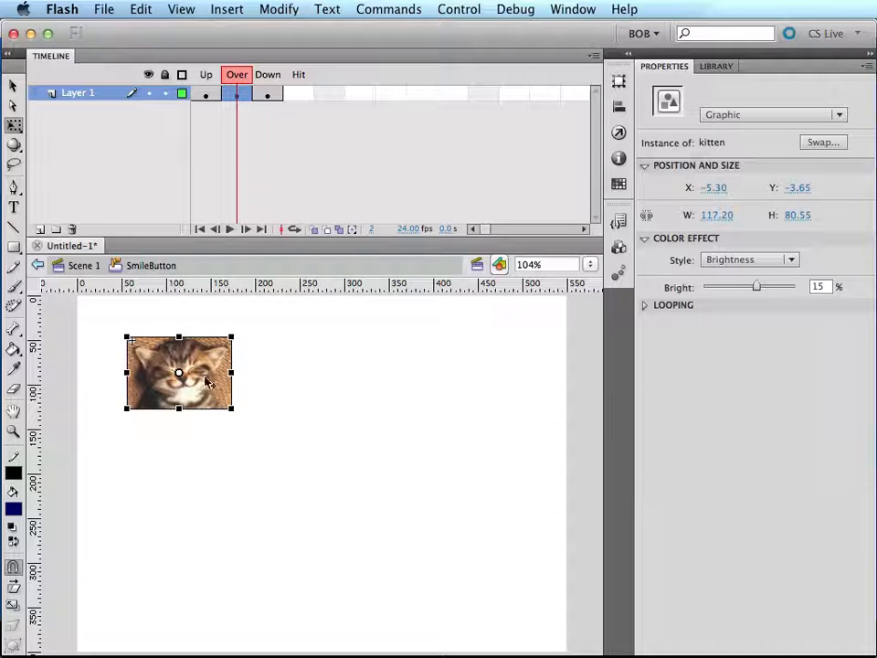
Step through the SmileButton frames to compare the kitten's size and brightness across the three states.
left_click(226, 78)
left_click(207, 76)
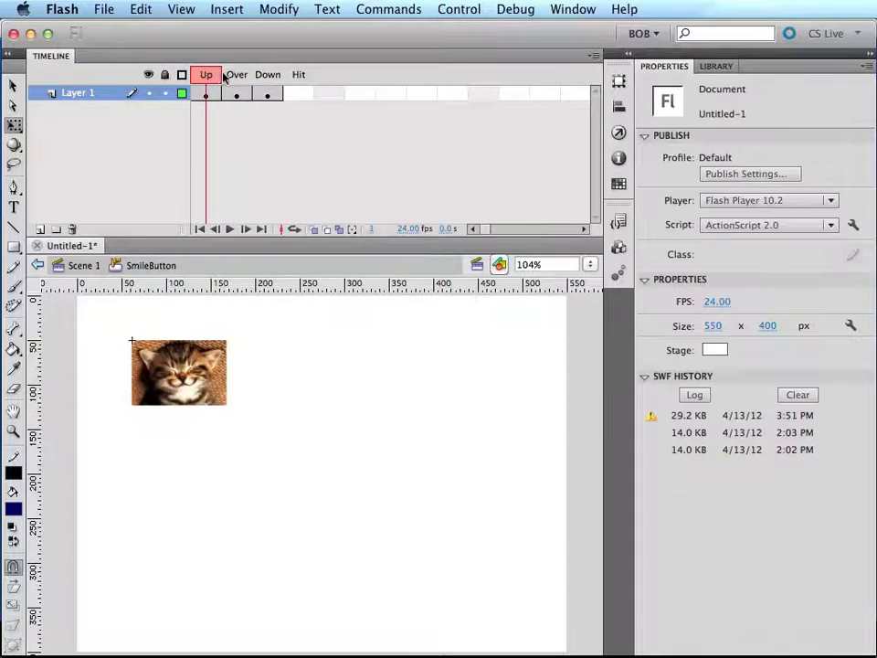
left_click(265, 76)
left_click(236, 77)
left_click(210, 76)
left_click(266, 77)
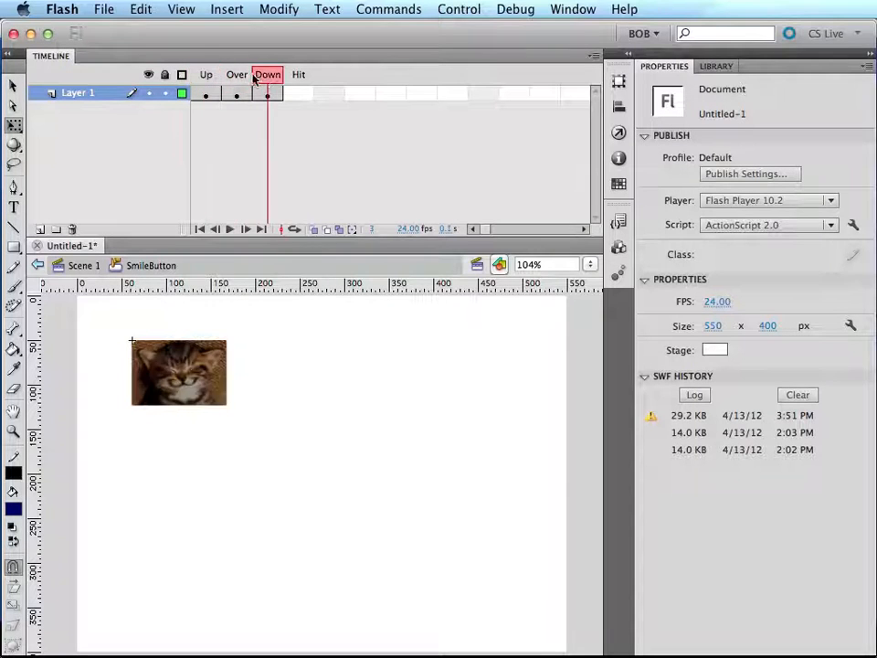
left_click(207, 77)
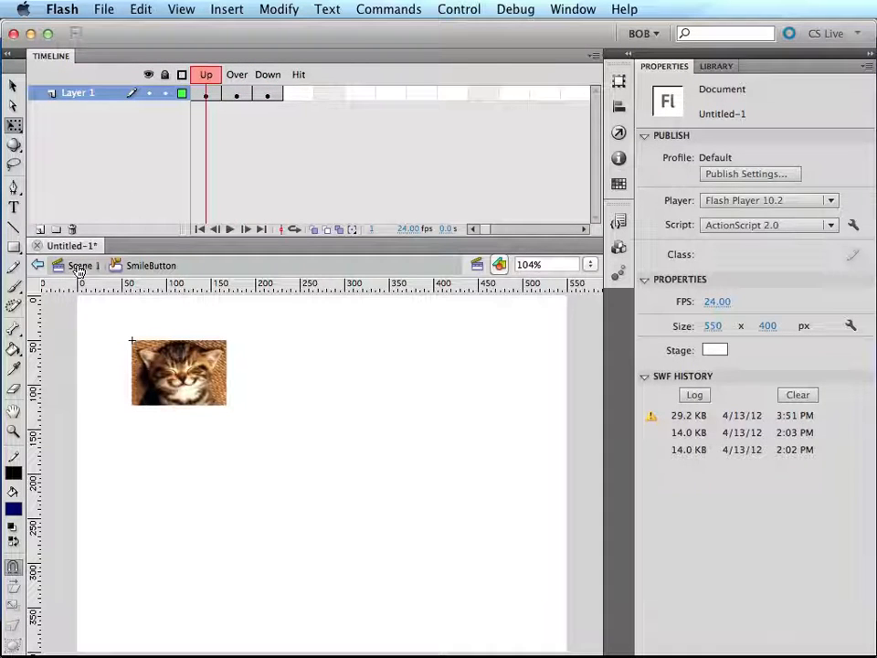
Return to Scene 1, test the movie to try the button's Over and Down states, and close the preview.
left_click(79, 269)
left_click(265, 465)
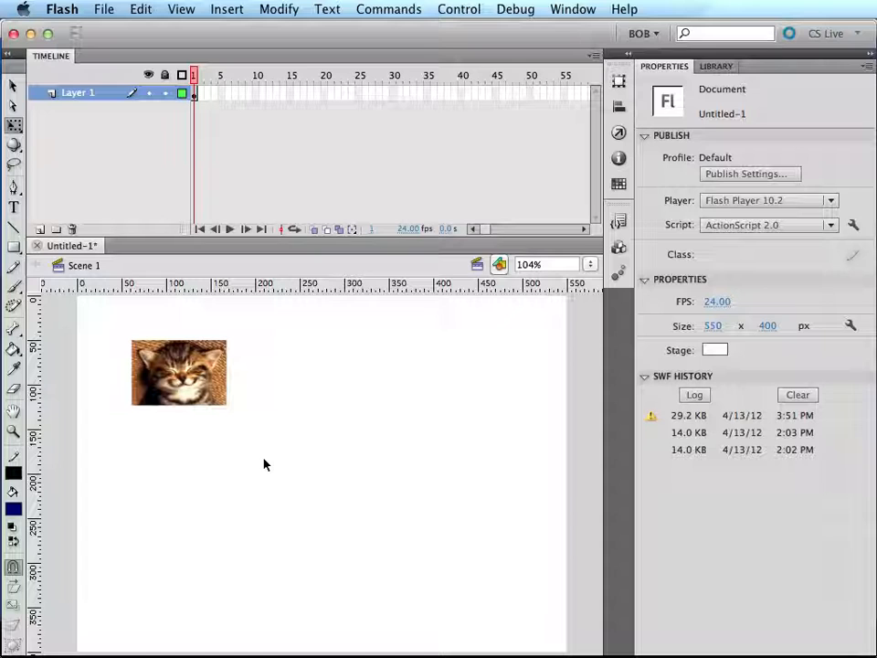
key("super+Return")
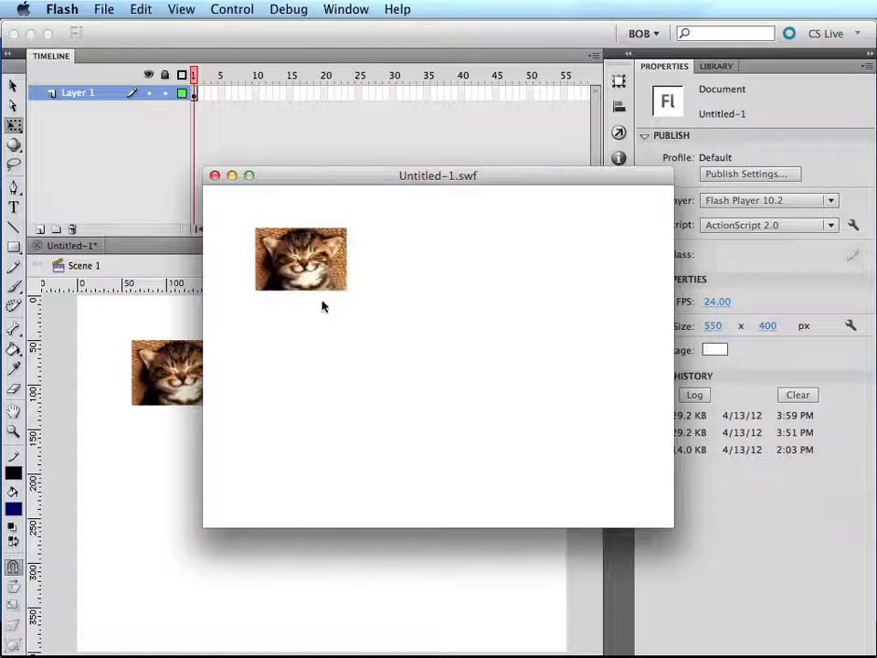
left_click(316, 269)
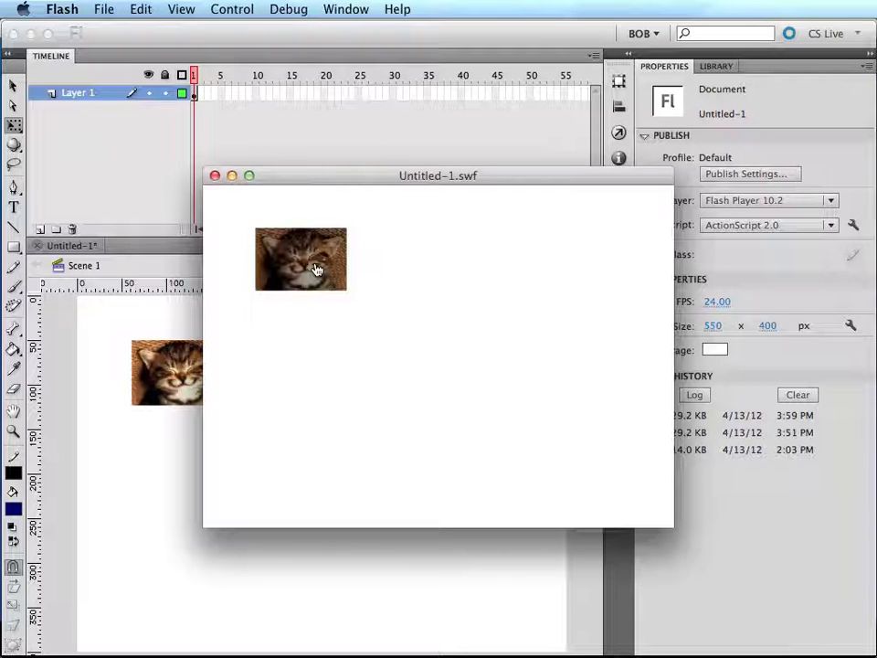
left_click(317, 268)
left_click(316, 269)
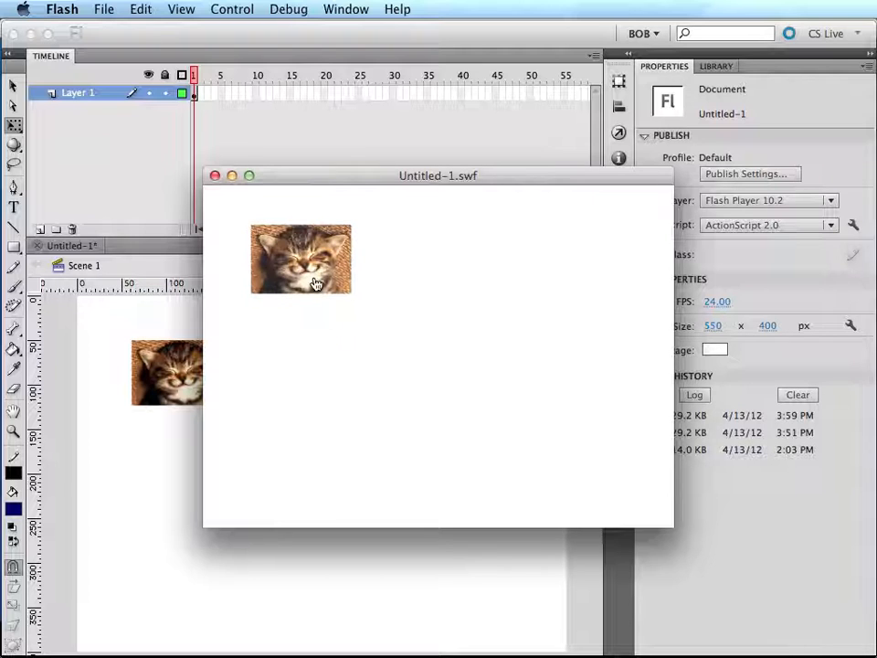
left_click(215, 176)
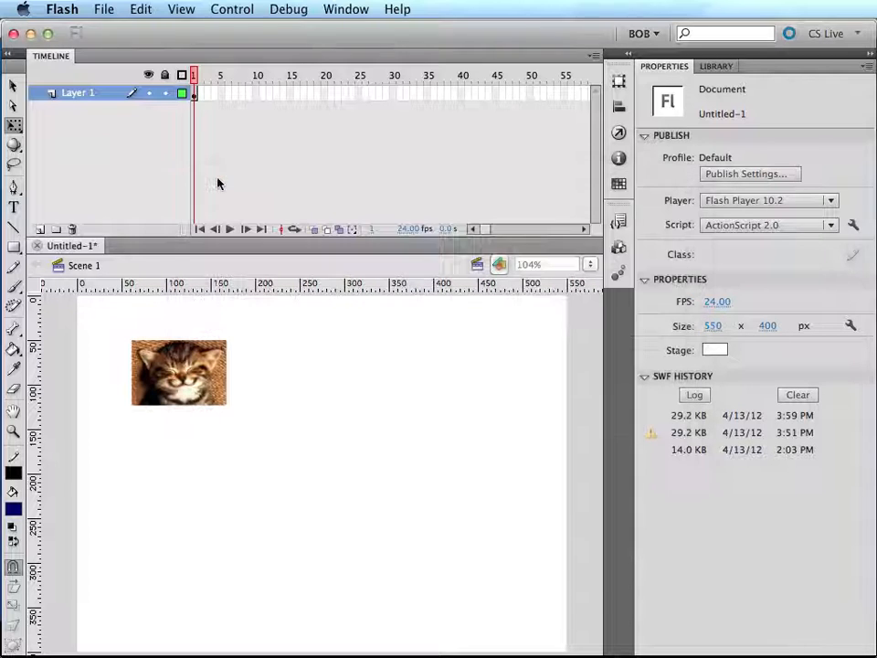